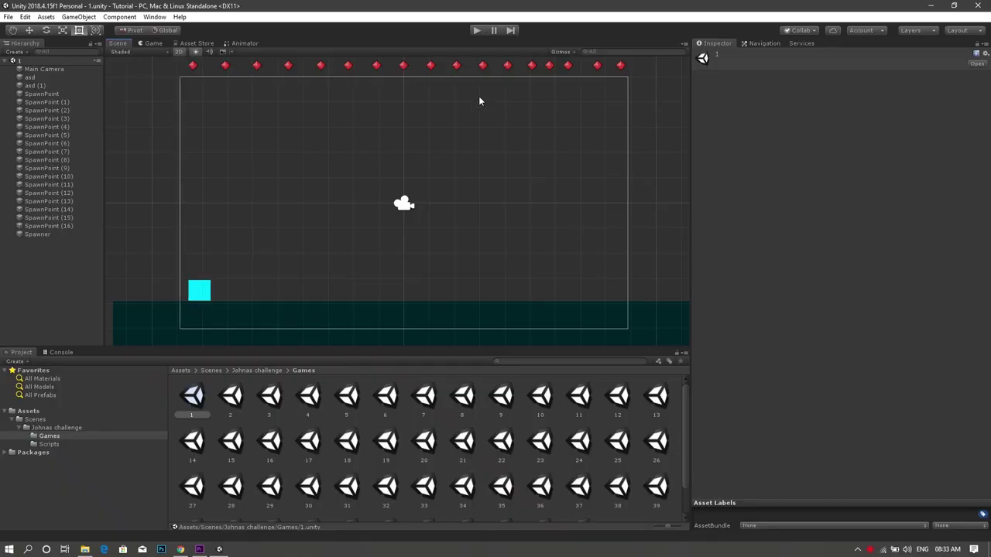
- Run scene 1 and move the cyan player cube back and forth under the falling red balls, ending play mode at the finish
left_click(477, 31)
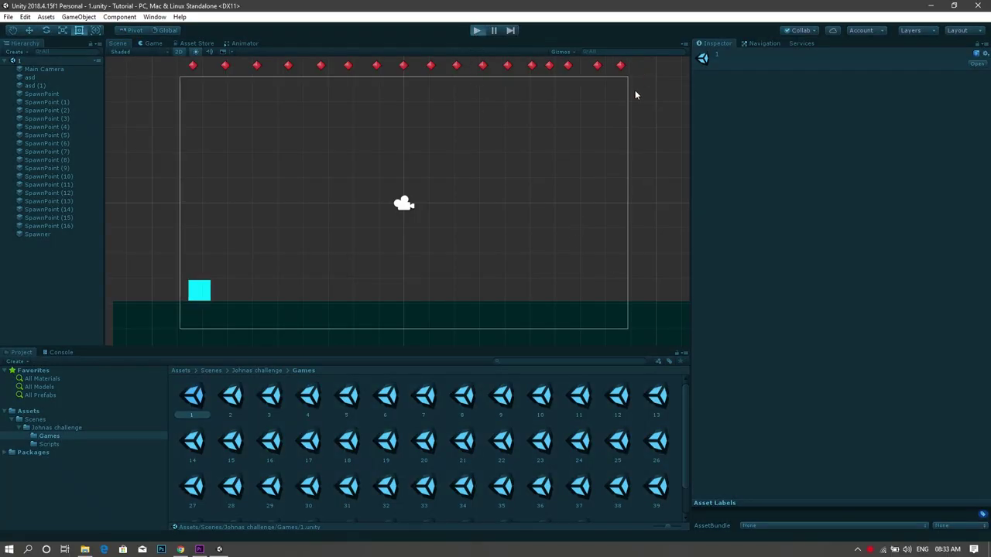
key("Right")
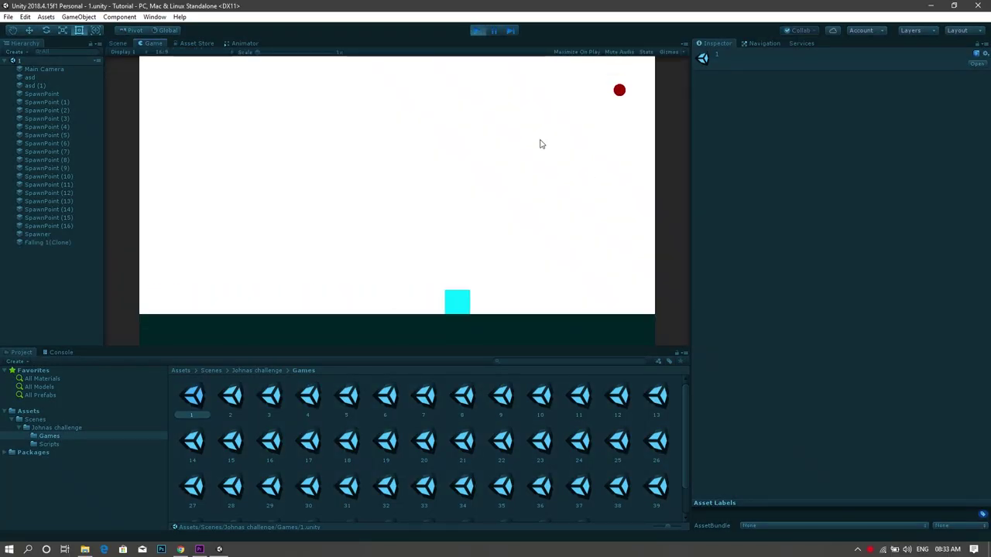
key("Left")
key("Left")
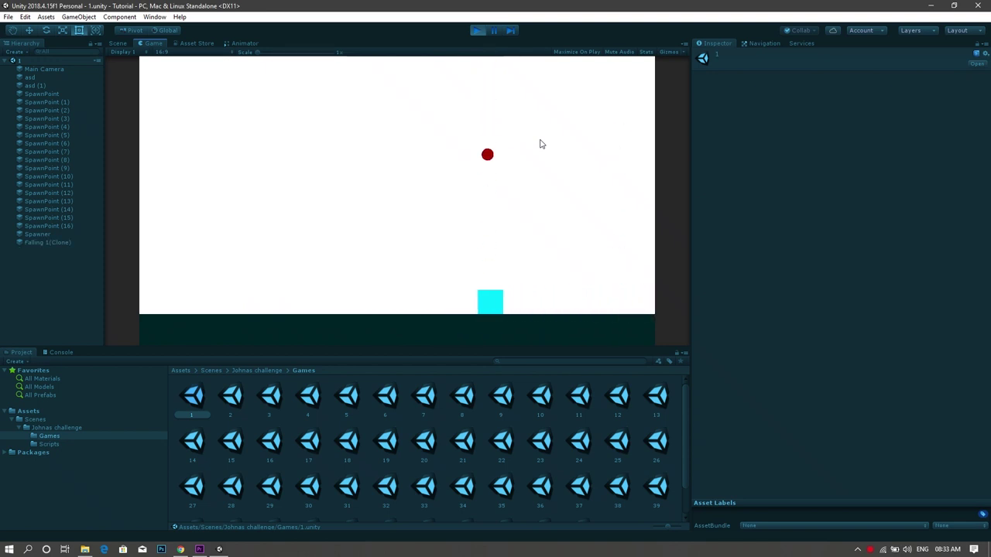
key("Right")
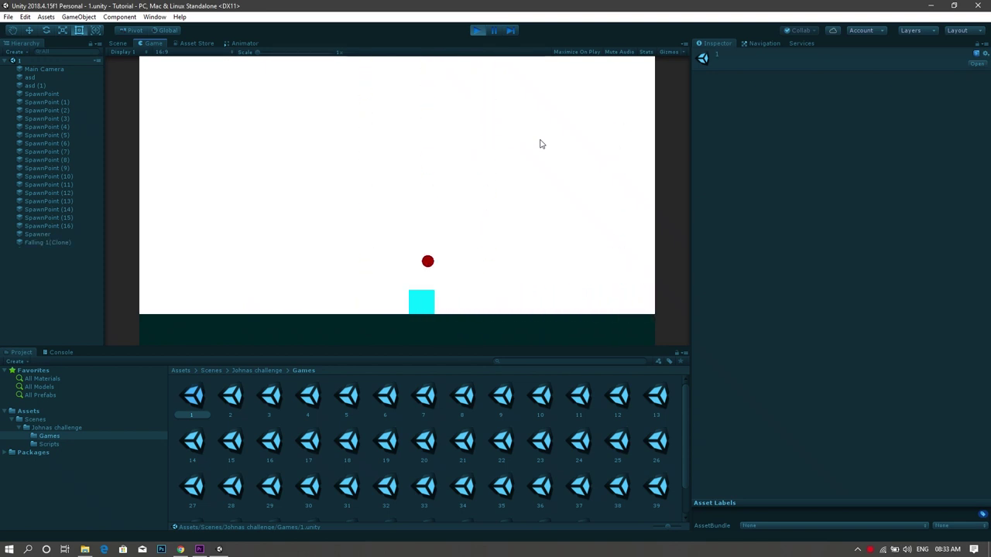
key("Left")
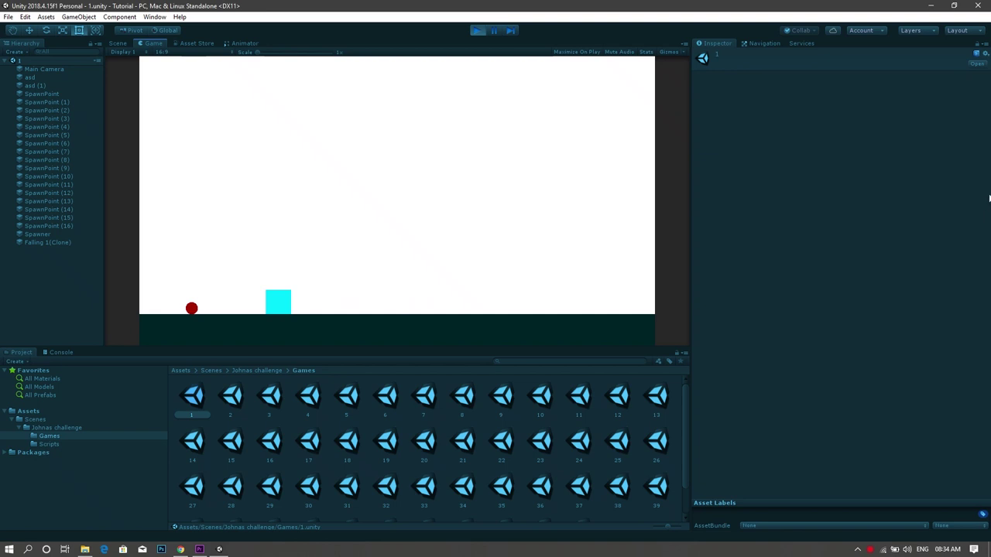
left_click(476, 31)
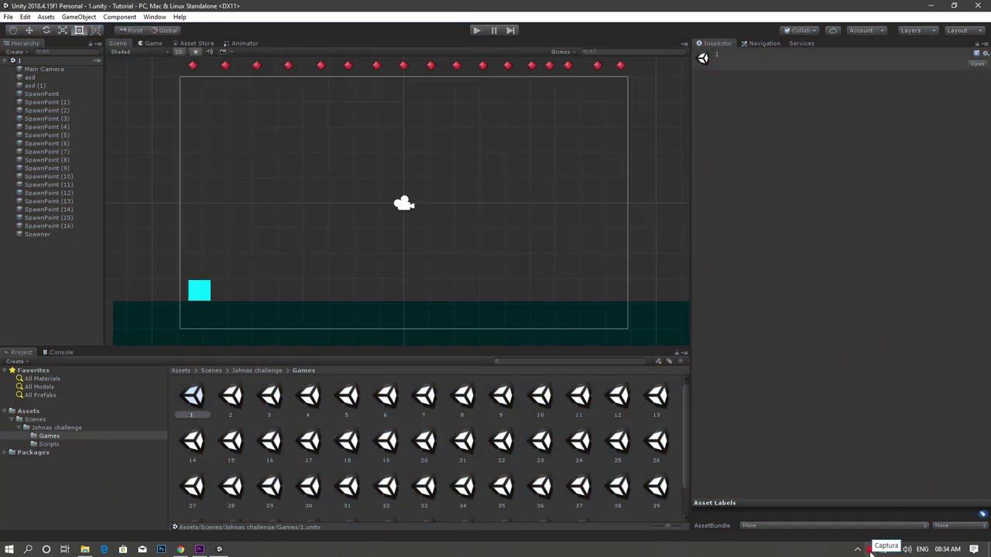
- Open scene 2 from the Games folder and play-test it, moving the cyan cube sideways and firing at the green squares, ending play mode
double_click(232, 396)
left_click(481, 30)
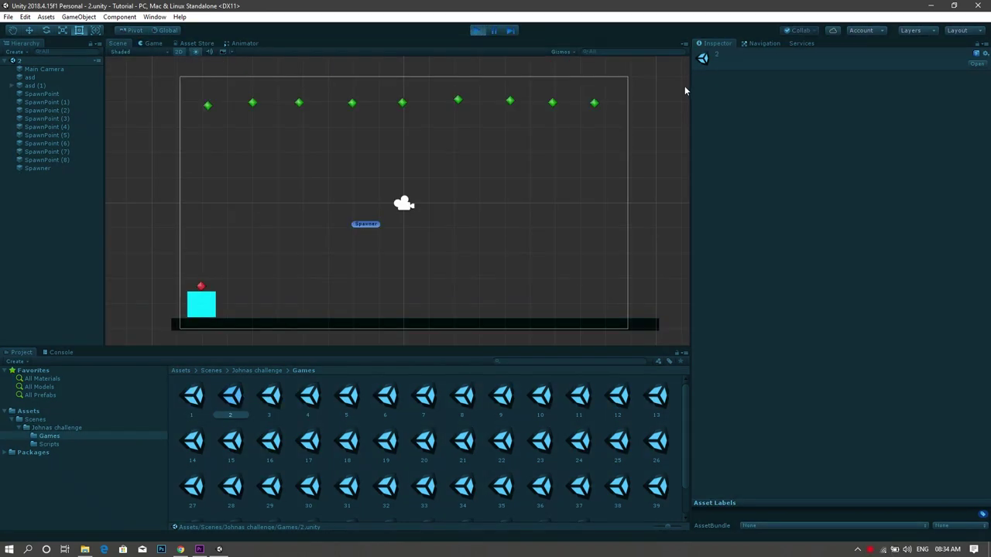
key("Right")
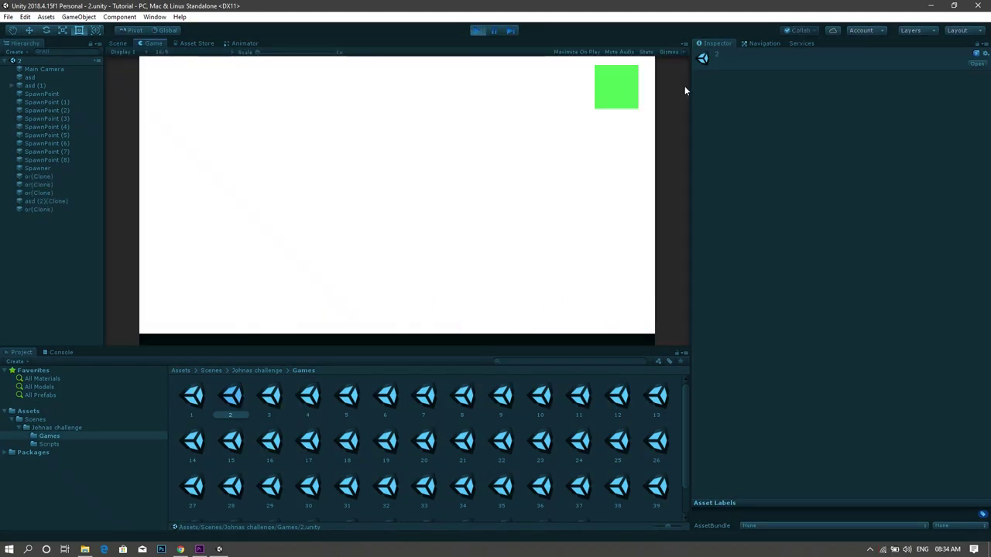
key("Left")
key("Right")
key("Left")
key("Right")
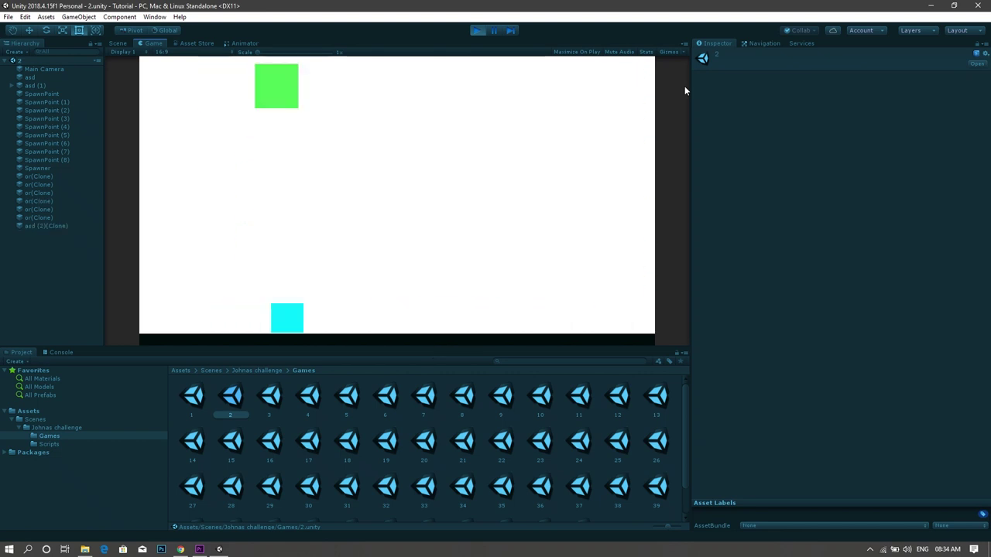
key("Right")
key("Left")
key("Right")
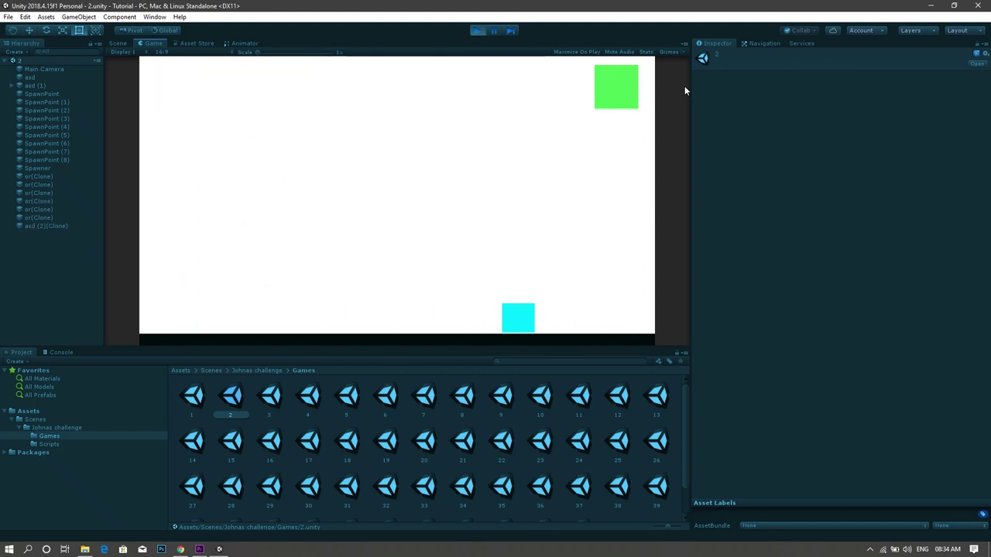
key("Left")
key("Right")
key("space")
key("space")
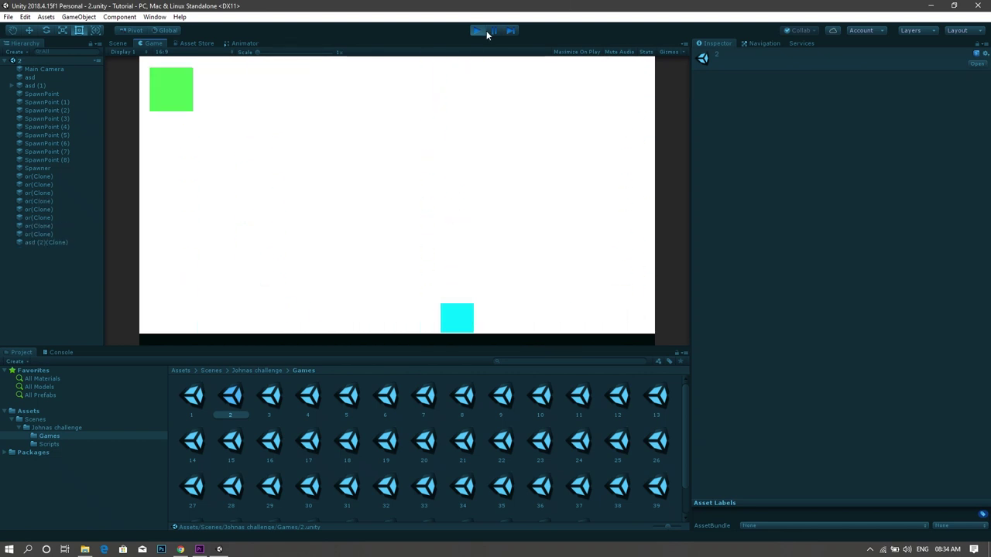
left_click(480, 30)
- Open scene 3 and play-test it, dodging the many falling orange balls with the cyan cube, ending play mode at the finish
double_click(269, 412)
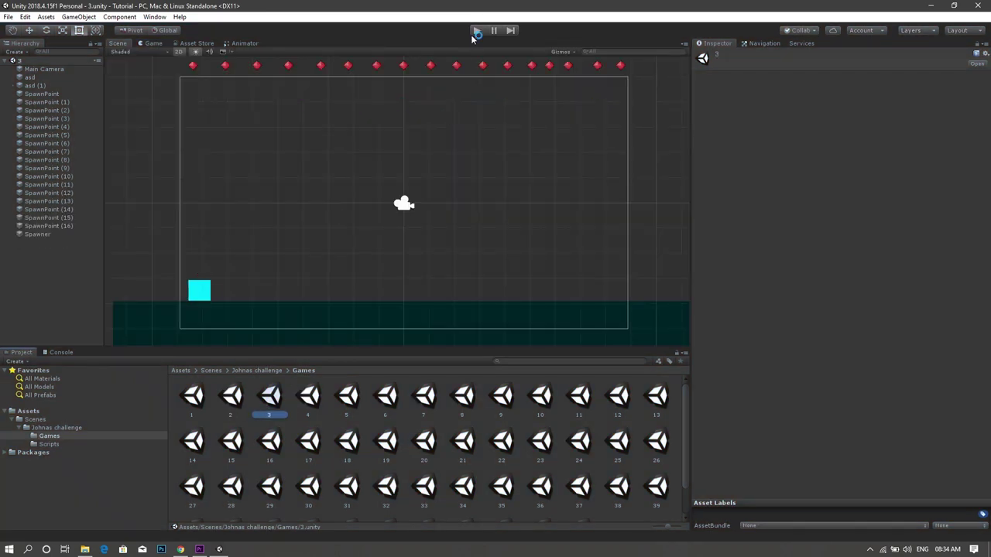
key("Right")
key("Left")
key("Right")
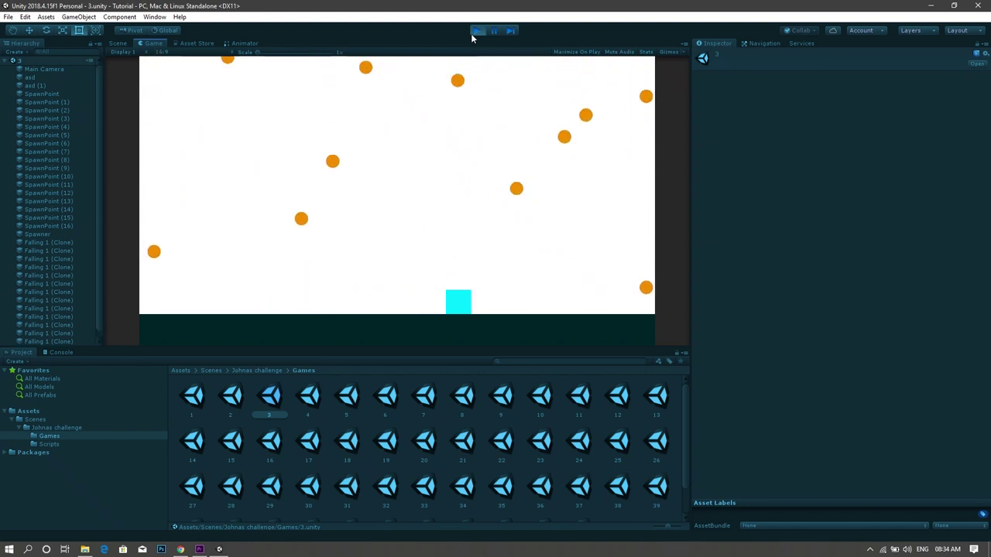
key("Left")
key("Right")
key("Left")
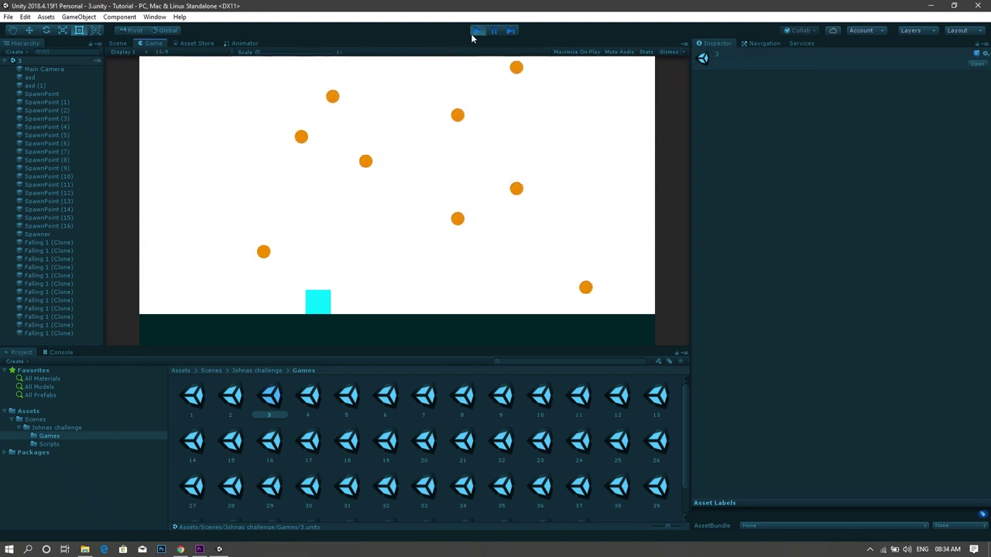
key("Left")
key("Right")
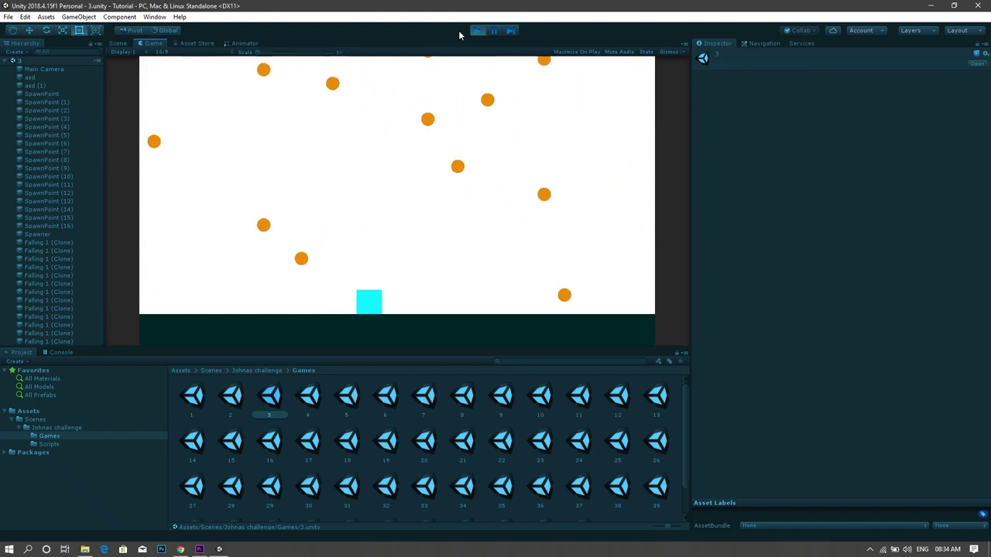
left_click(477, 30)
- Open and run scene 4, steering the cyan cube from the maze's lower-left start to the corridor beneath its right-hand section
double_click(308, 396)
left_click(477, 30)
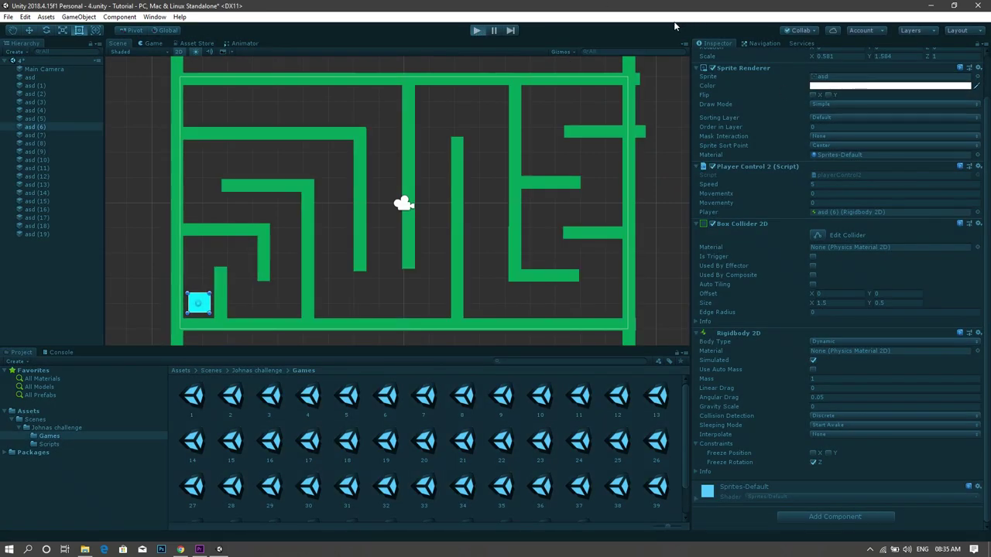
key("Up")
key("Right")
key("Down")
key("Right")
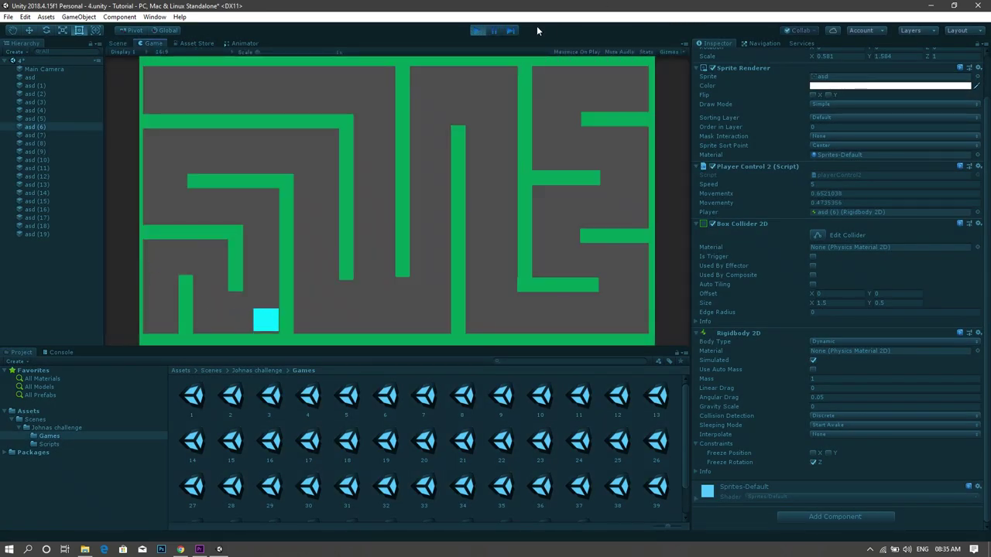
key("Up")
key("Left")
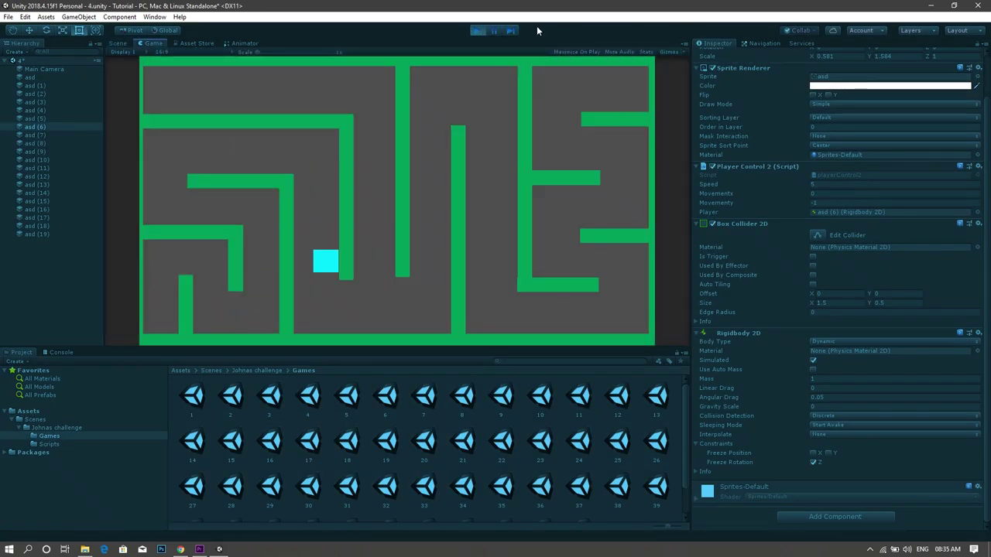
key("Down")
key("Right")
key("Up")
key("Right")
key("Down")
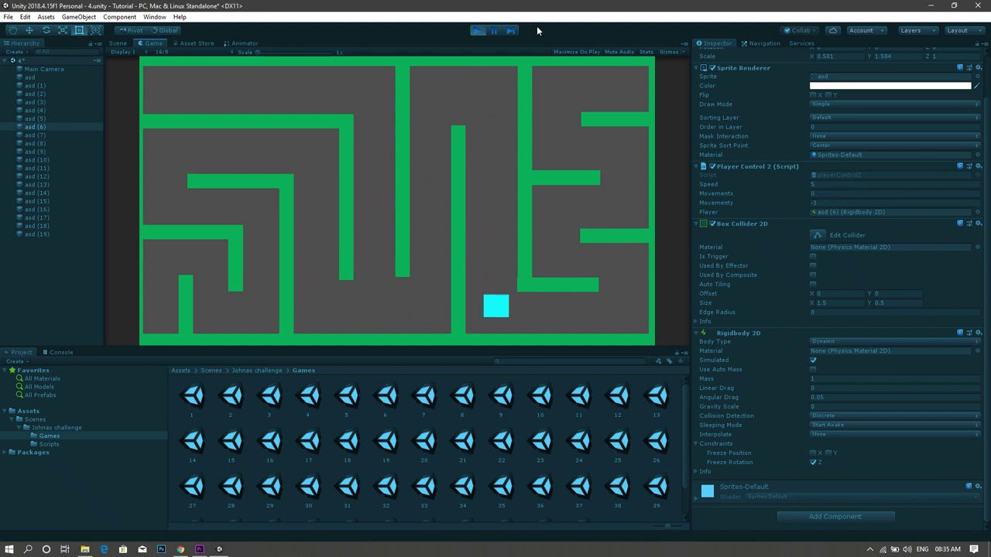
- Guide the cube up through the right-hand section of the green maze to its upper corner and end play mode
key("Up")
key("Left")
key("Right")
key("Up")
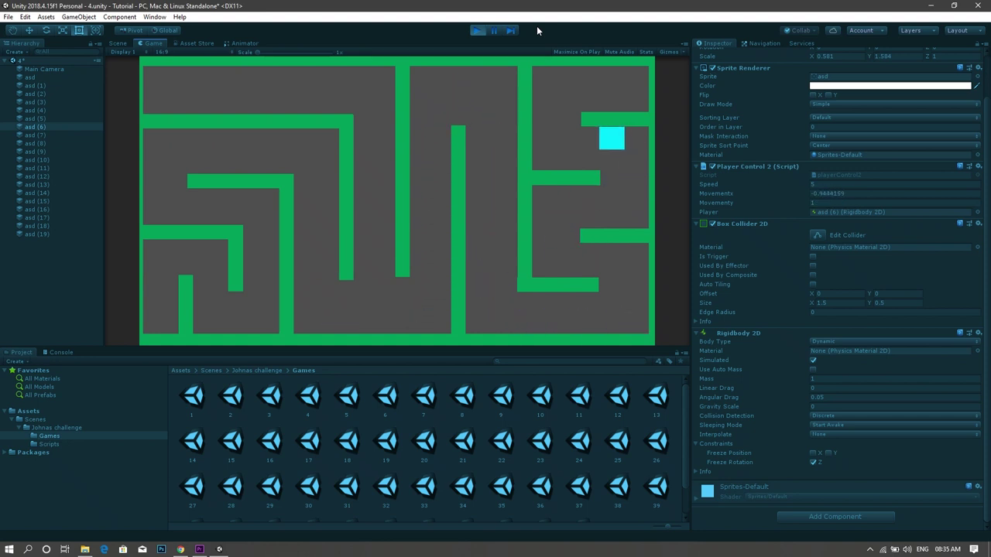
key("Left")
key("Up")
key("Right")
left_click(476, 30)
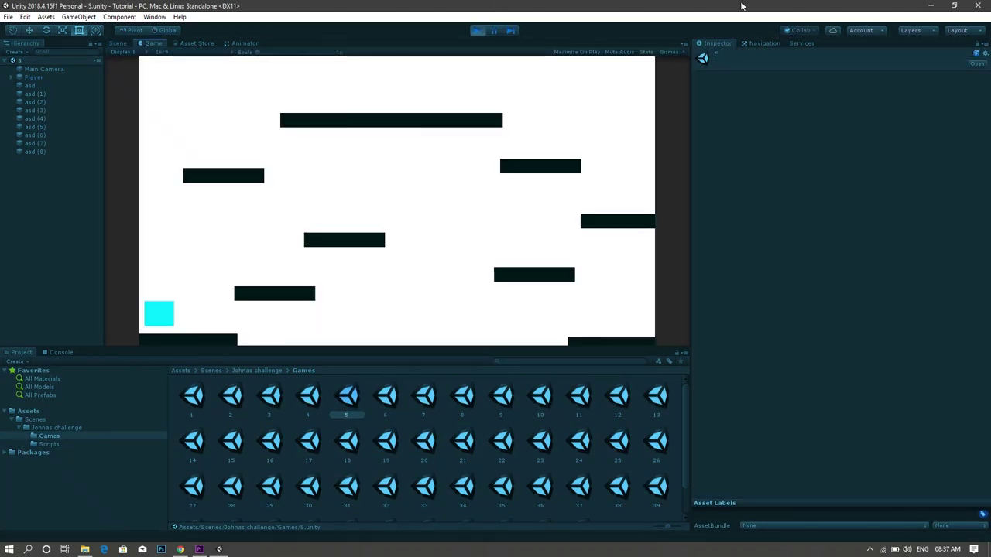
- Play-test scene 5 by jumping the cyan cube from the lower-left ledge onto the first floating platform
key("Right")
key("Up")
key("Left")
key("Up")
key("Right")
key("Left")
key("Up")
key("Left")
key("Right")
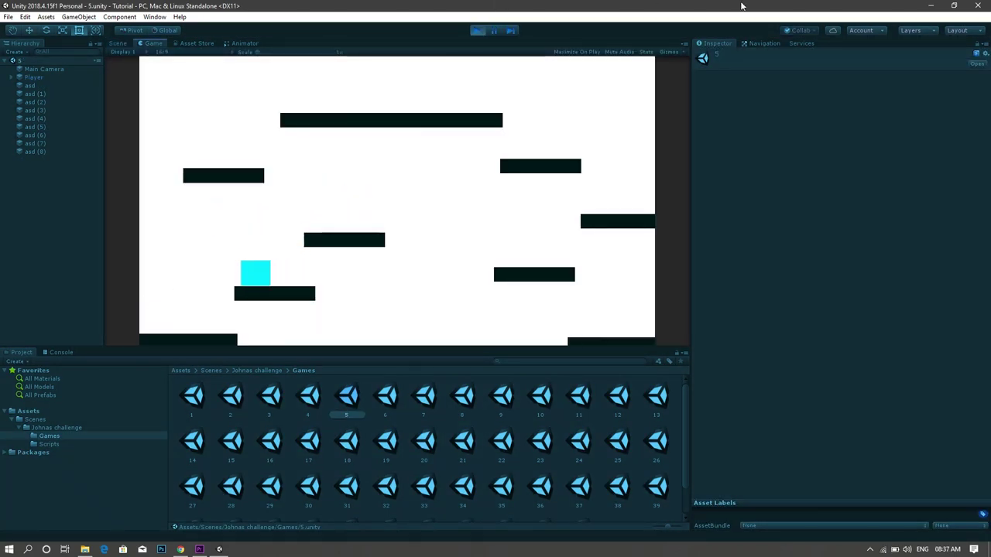
- Jump the cube up to the long top platform, bring it down to the lower-right ledge and end play mode
key("Up")
key("Left")
key("Up")
key("Right")
key("Up")
key("Right")
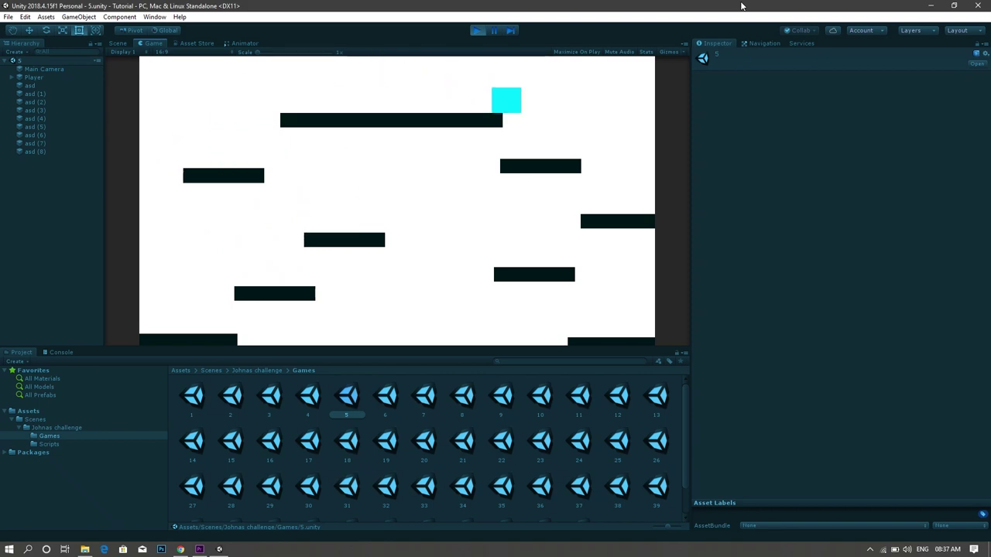
key("Left")
key("Right")
key("Left")
left_click(478, 30)
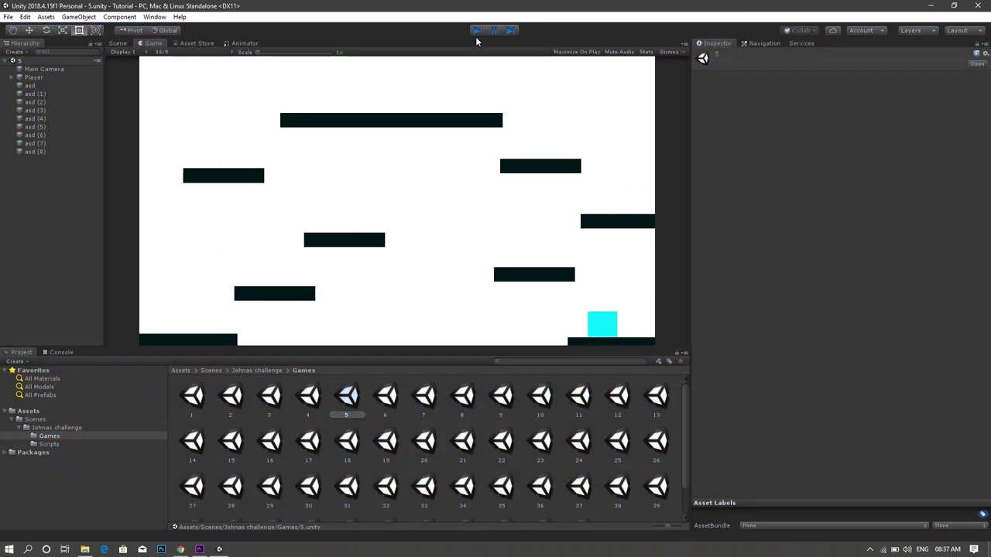
- Open scene 6 and play-test it by hitting the cyan square that spawns at random points, ending play mode at the finish
double_click(386, 396)
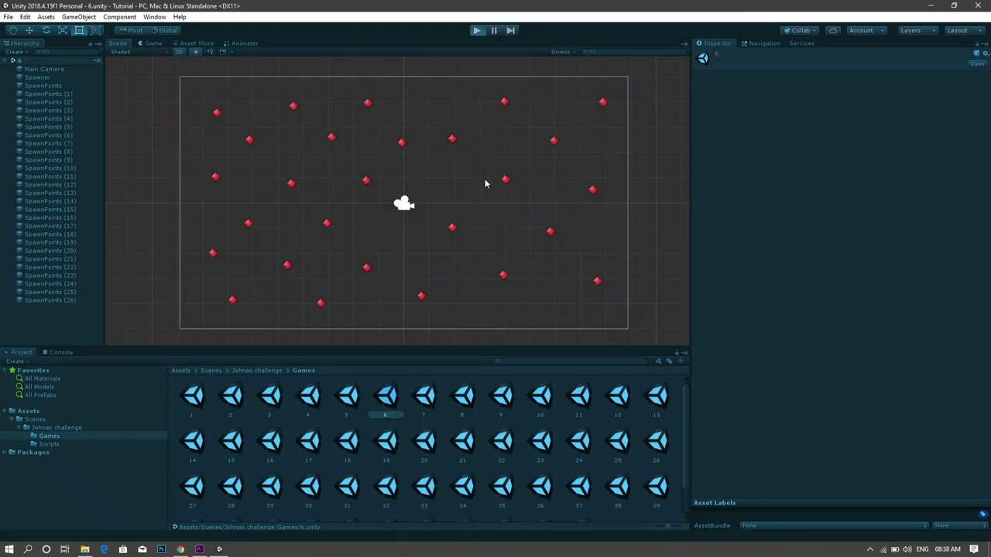
key("ctrl+p")
left_click(464, 146)
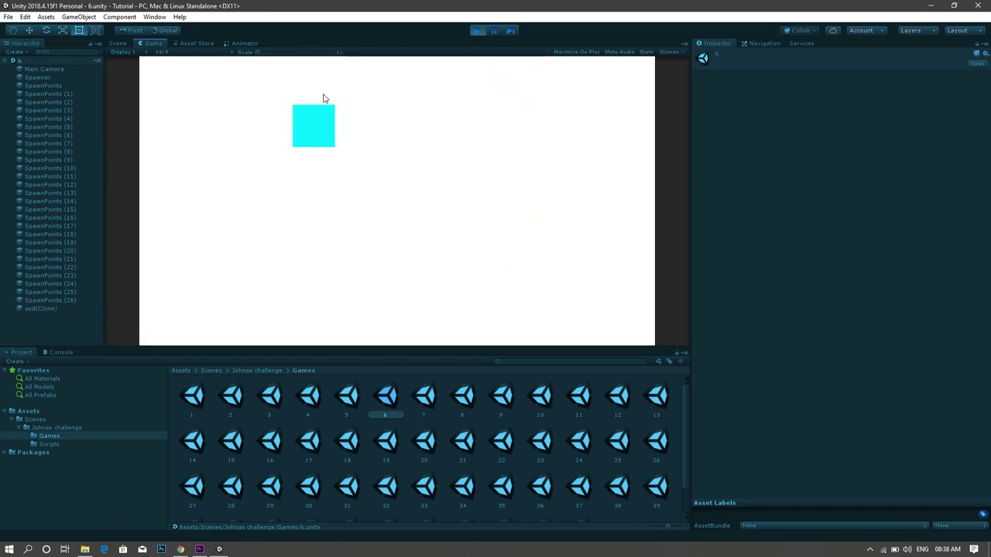
left_click(479, 32)
- Open scene 7 and play-test it, steering the green square through the gaps between the moving pillars, ending play mode
double_click(424, 397)
left_click(478, 32)
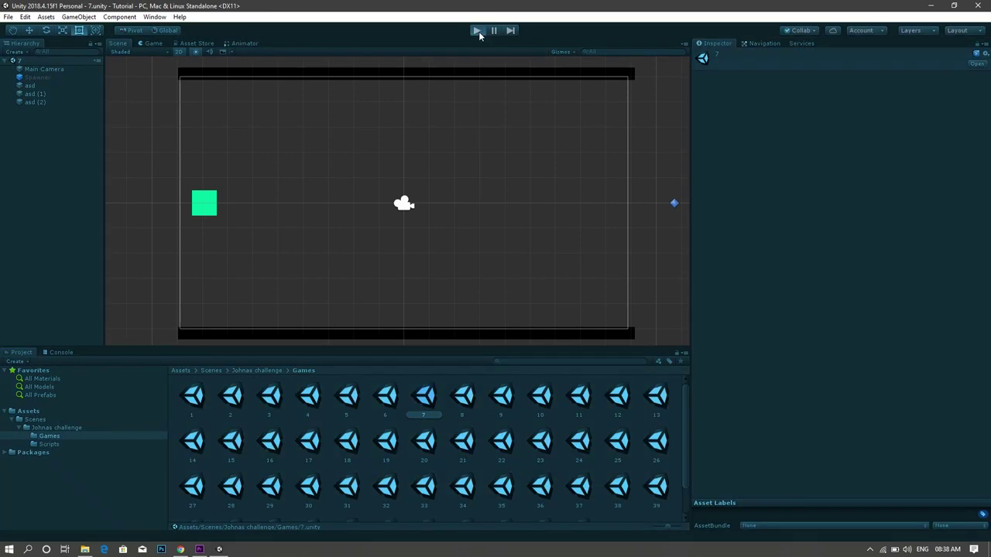
left_click(477, 30)
key("Up")
key("Down")
key("Down")
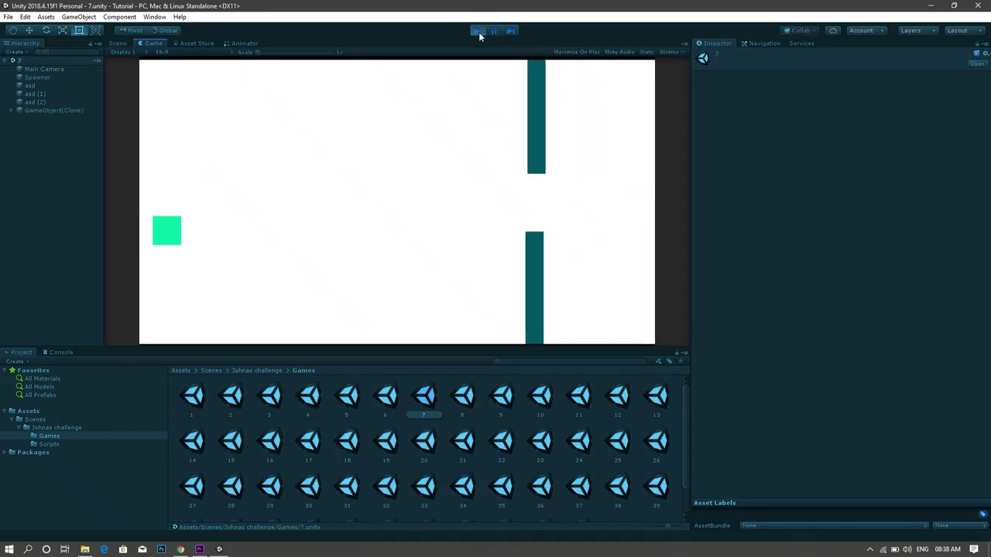
key("Up")
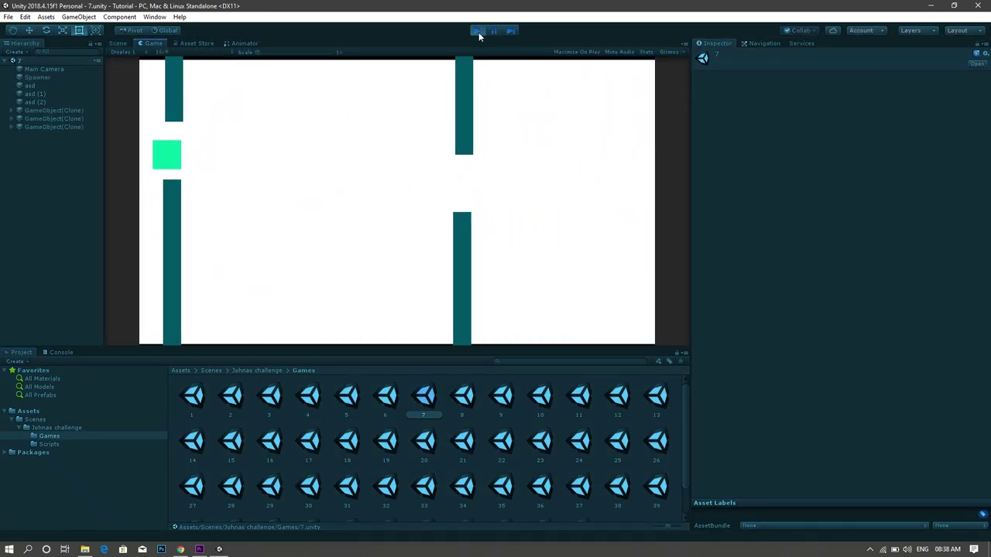
key("space")
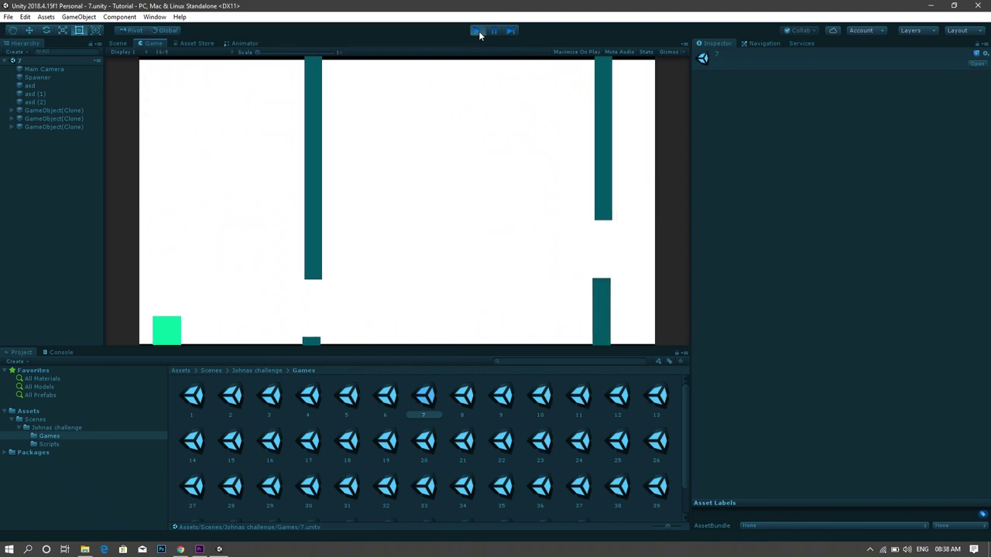
left_click(479, 31)
- Open scene 8 and run it to watch the spawned squares around the central orange circle, ending play mode
double_click(462, 396)
left_click(476, 31)
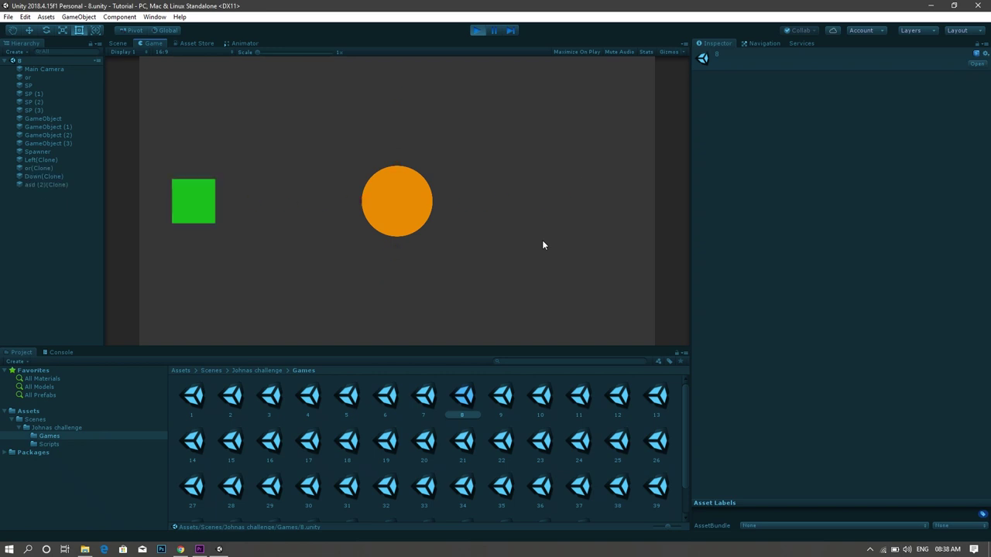
left_click(476, 31)
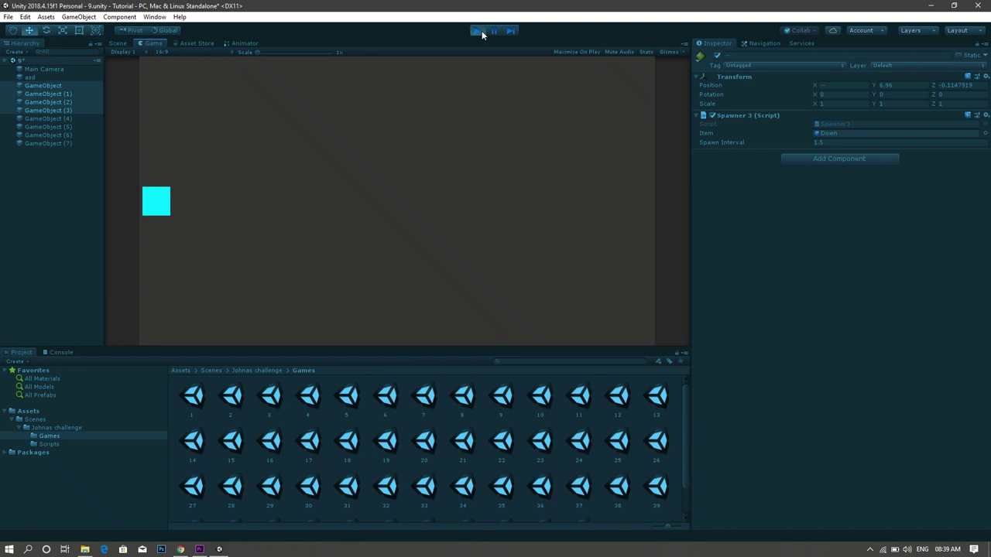
- End the current run, reload scene 9 from the Games folder and run it with the red balls spawning around the cyan cube
left_click(477, 30)
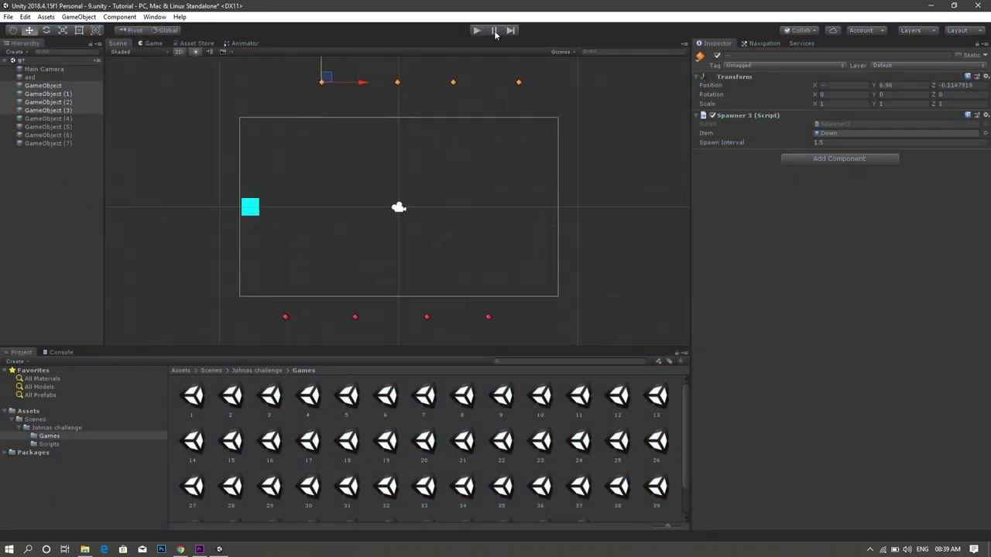
scroll(403, 111, "up", 3)
middle_click_drag(402, 111, 408, 105)
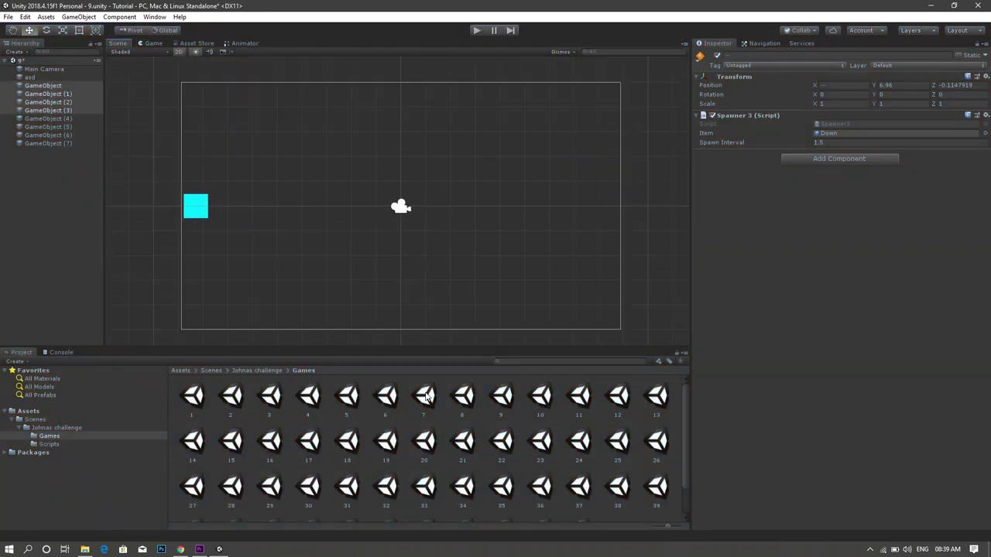
left_click(501, 396)
left_click(477, 30)
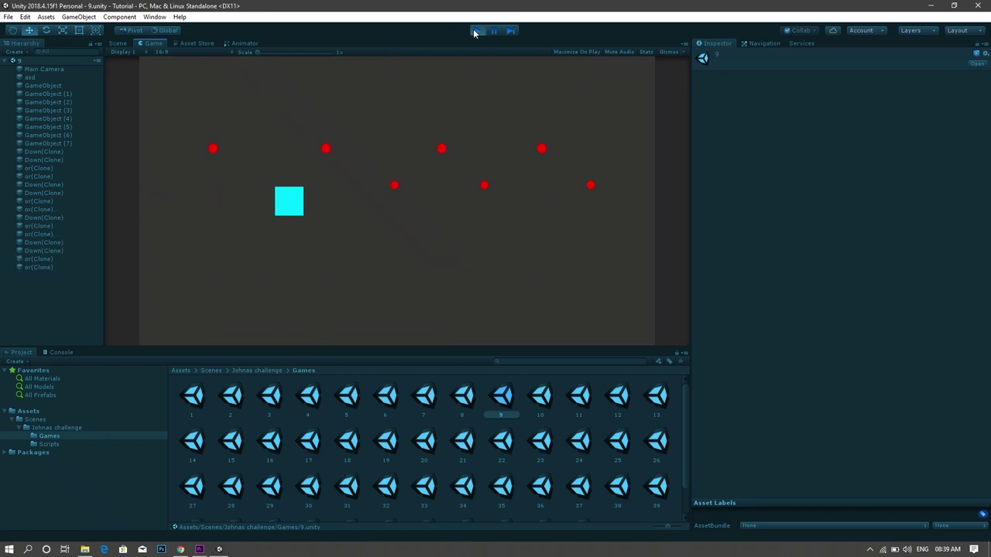
- End the scene 9 run, open scene 10 and play-test its orange circle shooting at the teal square, ending play mode
left_click(477, 30)
double_click(531, 400)
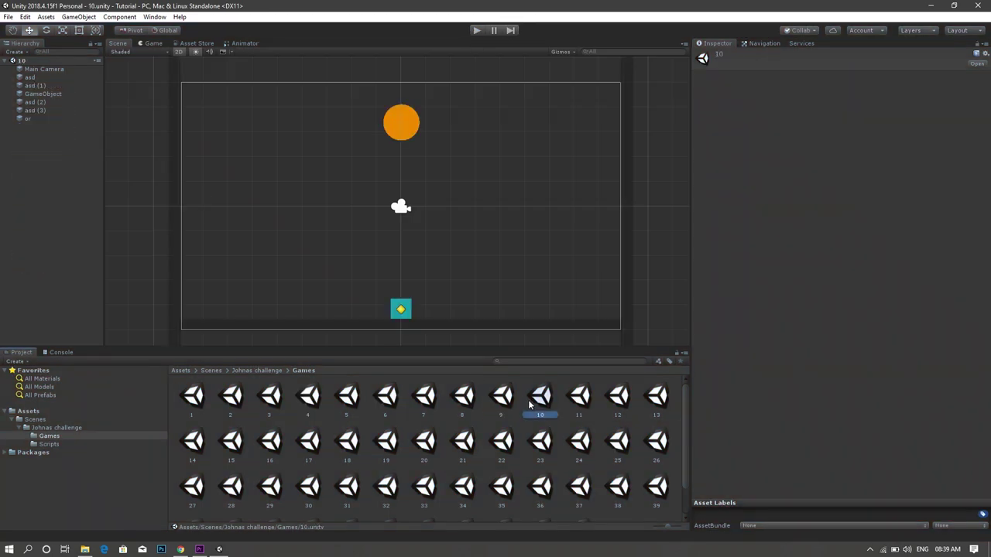
left_click(477, 30)
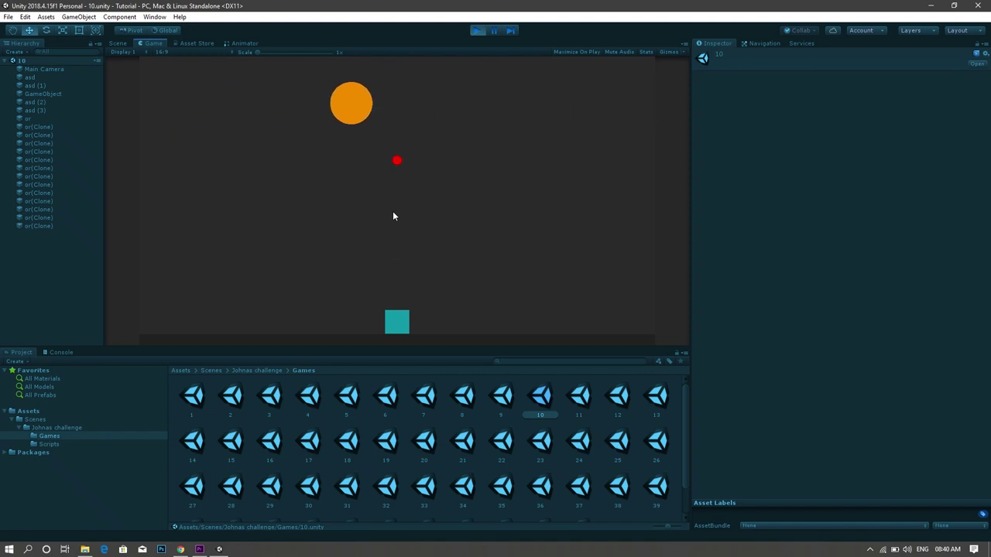
left_click(478, 31)
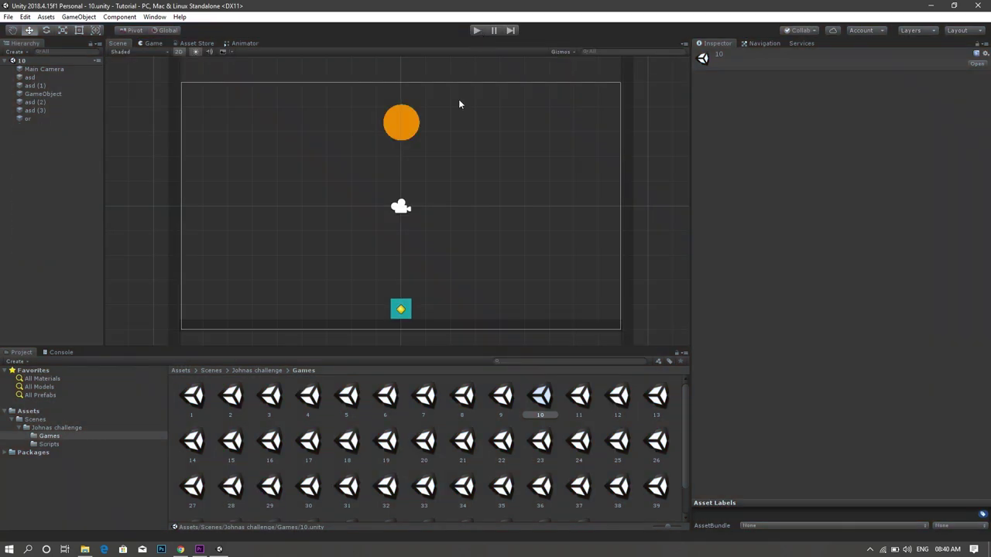
- Open scene 11 and play-test it, moving the teal square sideways to dodge the red balls from the orange circle, ending play mode
left_click(476, 30)
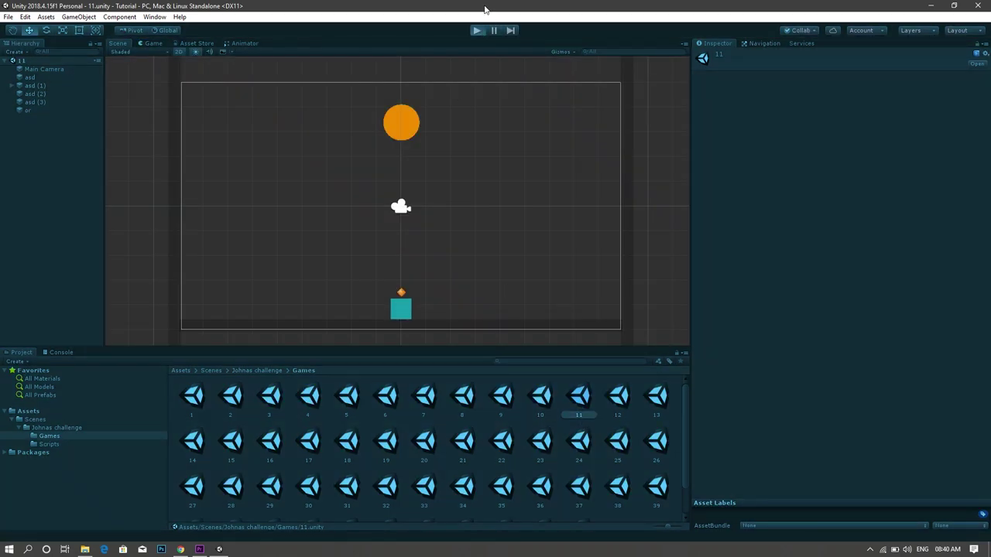
key("Left")
key("Right")
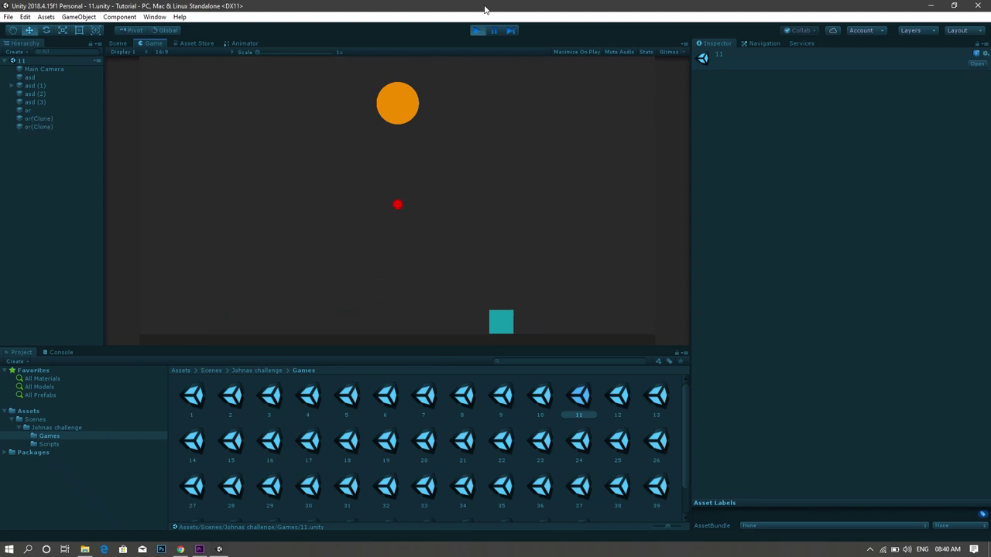
key("Left")
key("Right")
left_click(477, 29)
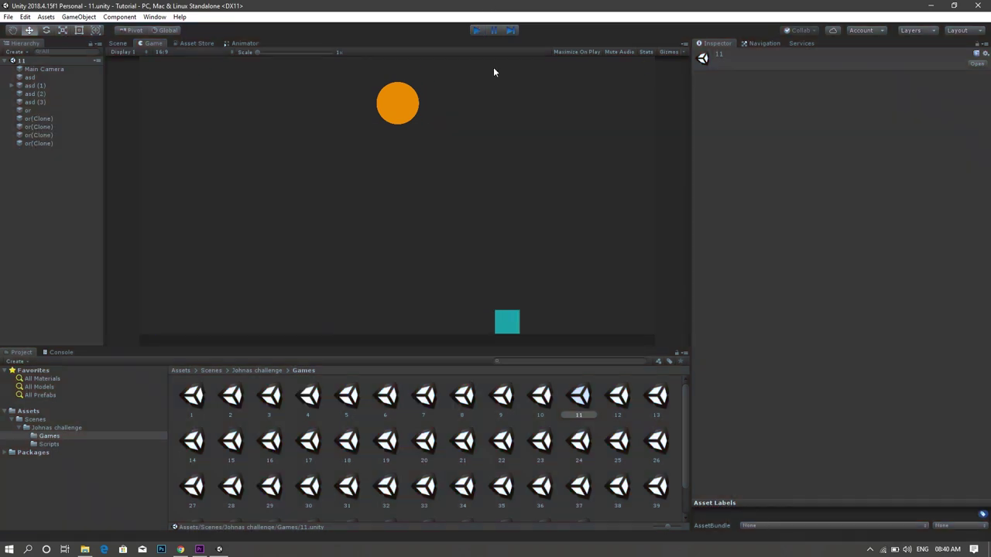
- Open scene 12 and play-test it with the cyan square and the spawned green squares, ending play mode
double_click(619, 396)
left_click(475, 31)
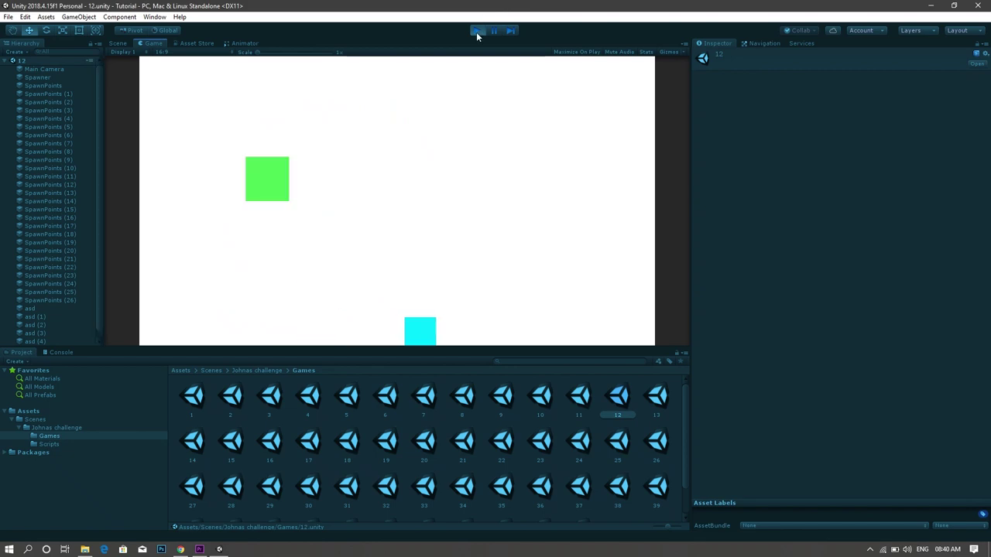
left_click(476, 31)
- Open scene 13 and play-test it, guiding the cyan square toward the gaps in the teal pillars, ending play mode
double_click(648, 398)
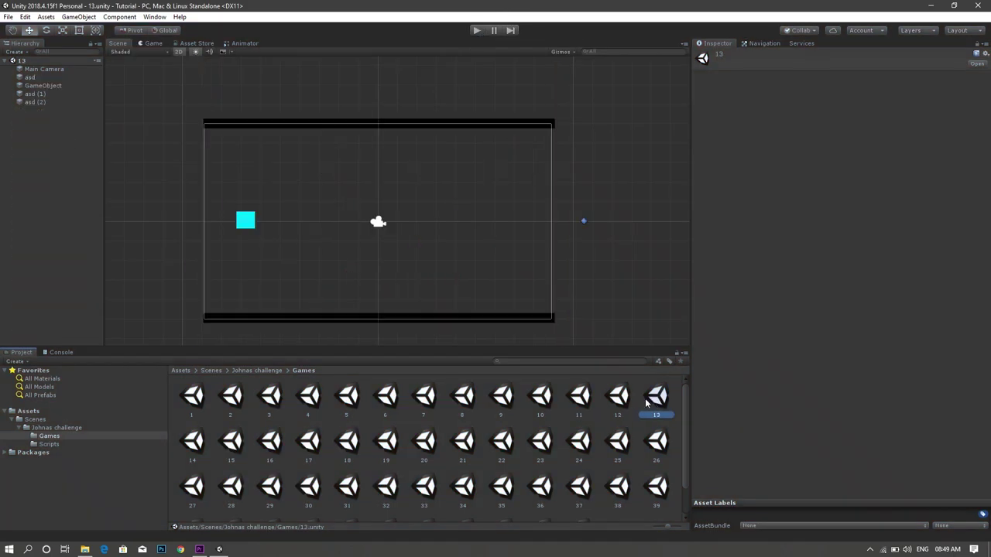
left_click(477, 30)
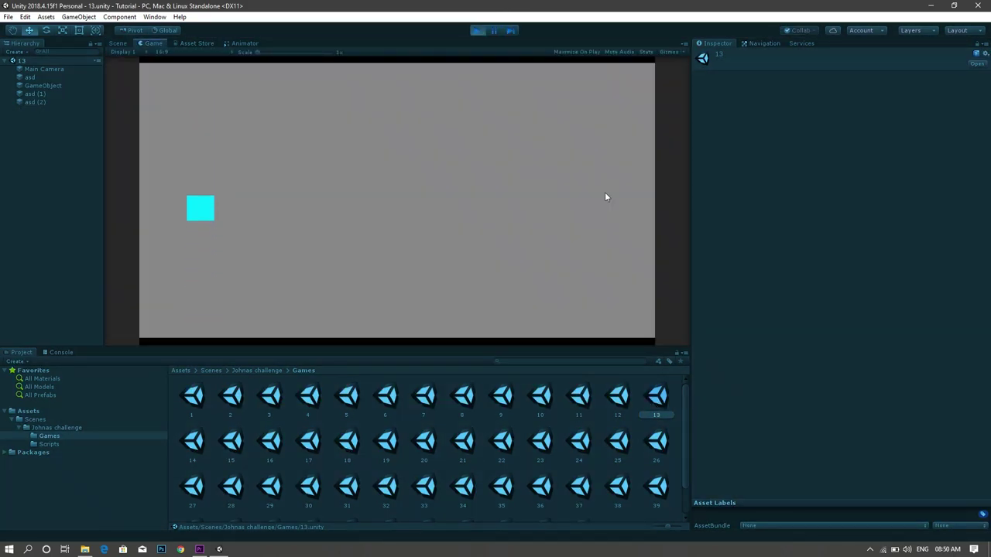
key("space")
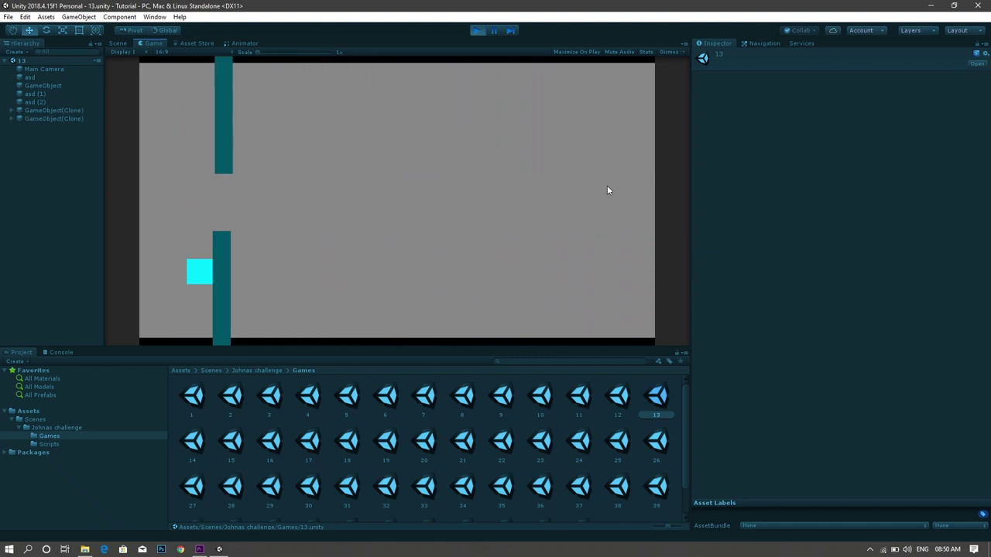
left_click(477, 30)
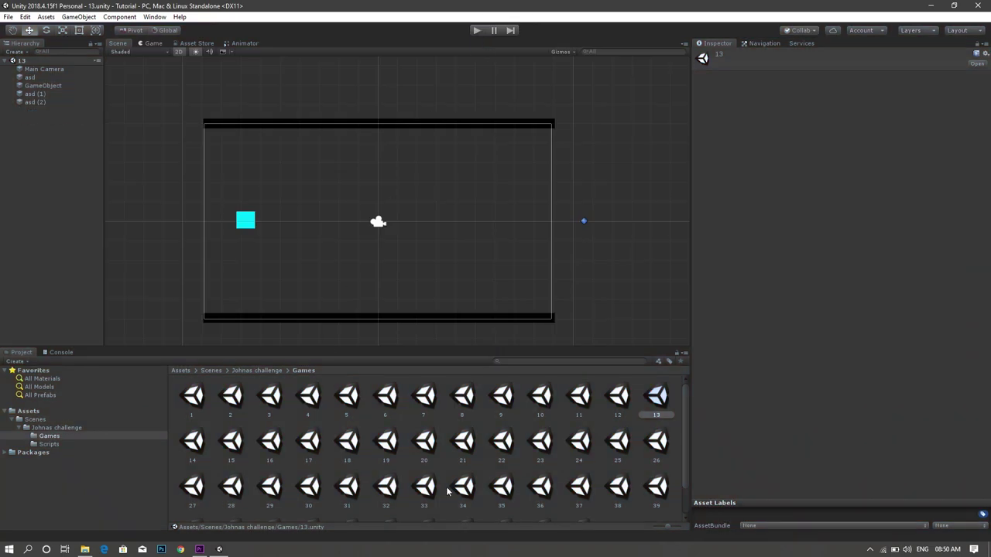
left_click(247, 218)
- Open scene 14 and play-test it with the cyan square and the incoming yellow coins, ending play mode
double_click(192, 441)
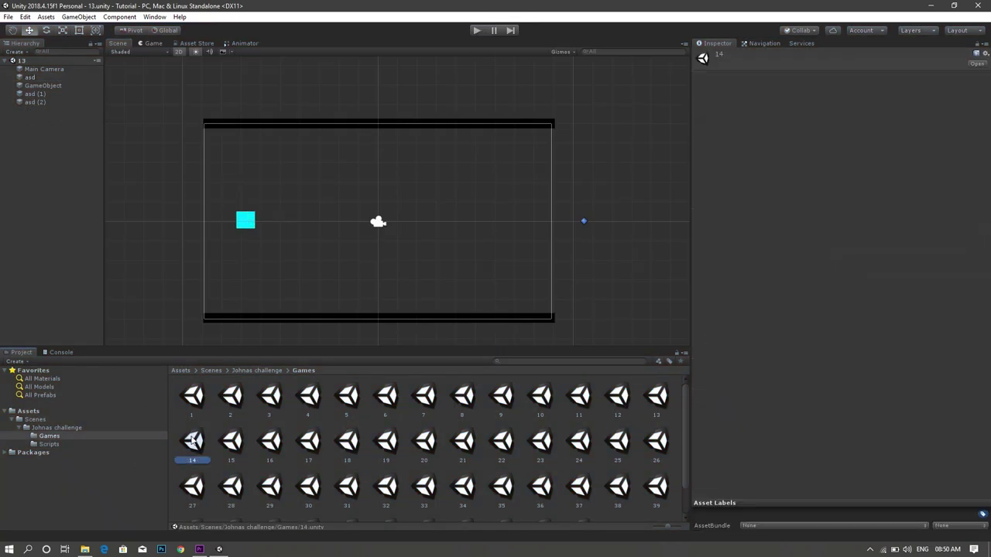
left_click(478, 30)
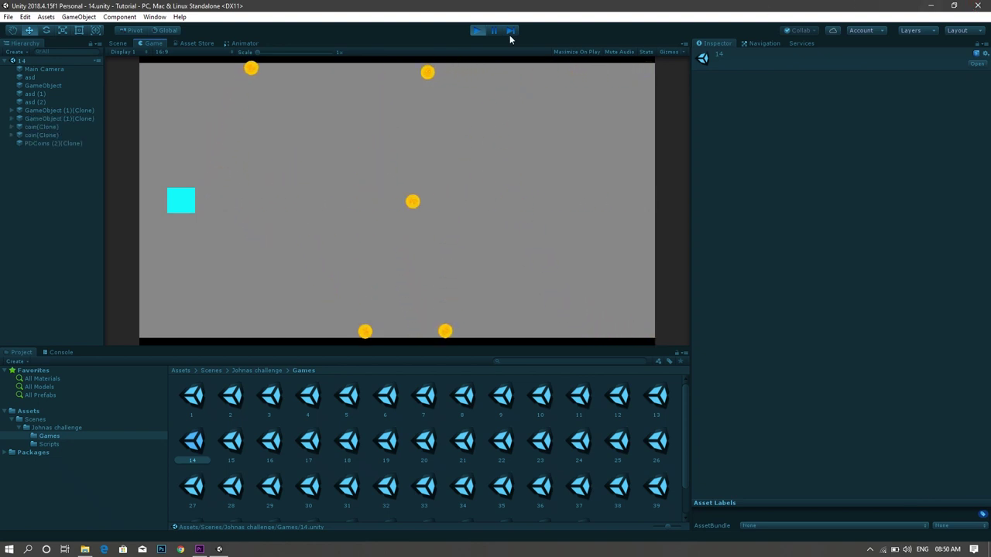
left_click(477, 30)
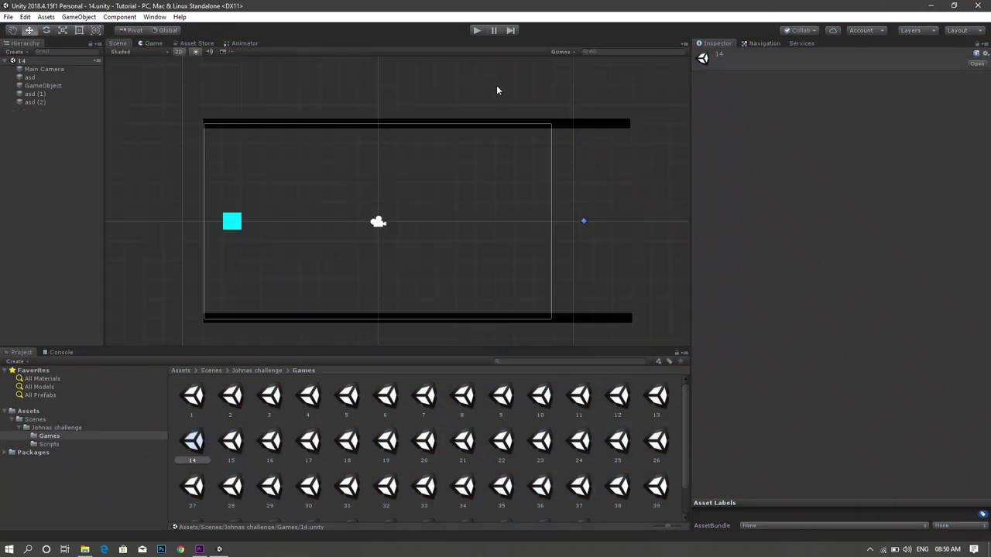
- Open scene 15 and play-test it, moving the cyan square up and down among the yellow coins
left_click(477, 30)
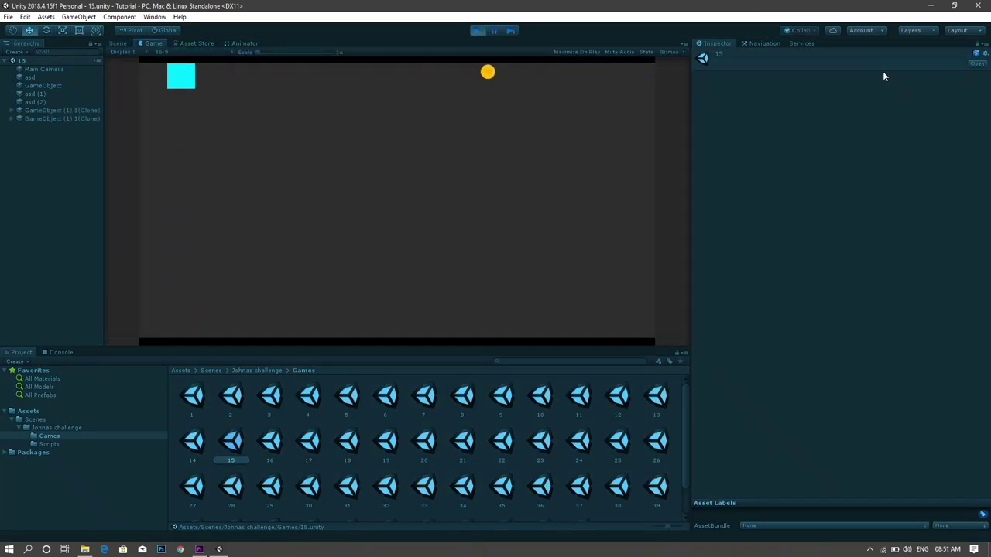
key("Down")
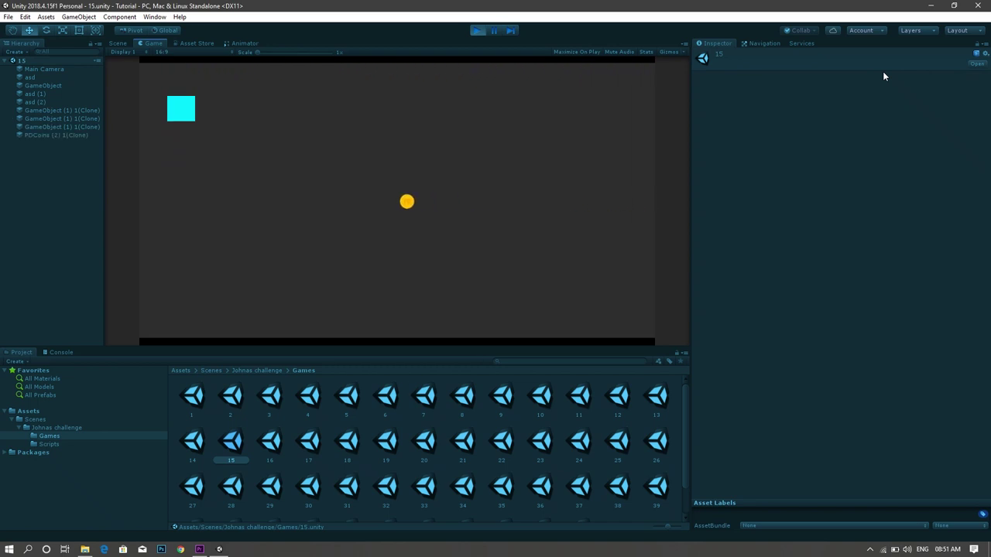
key("Up")
key("Down")
key("Up")
key("Down")
key("Up")
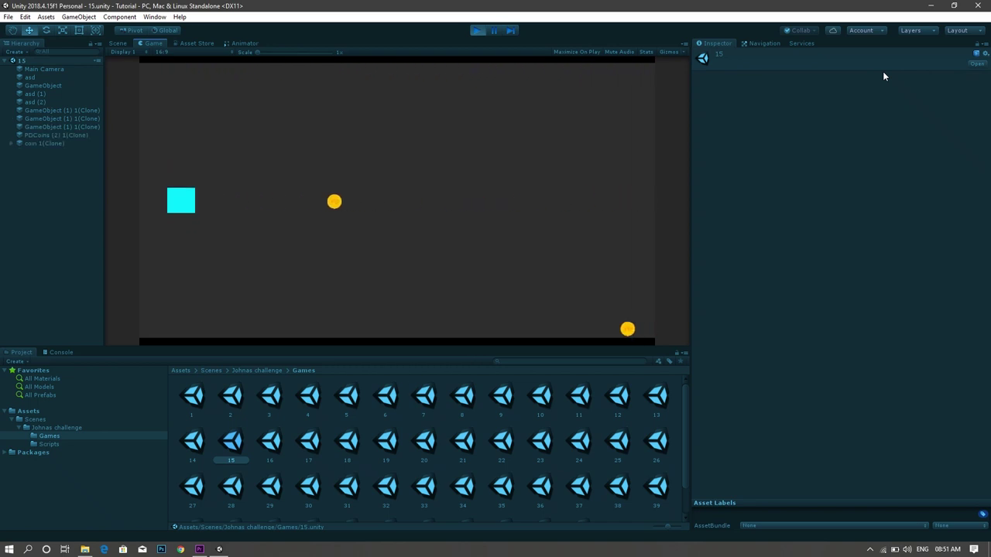
key("space")
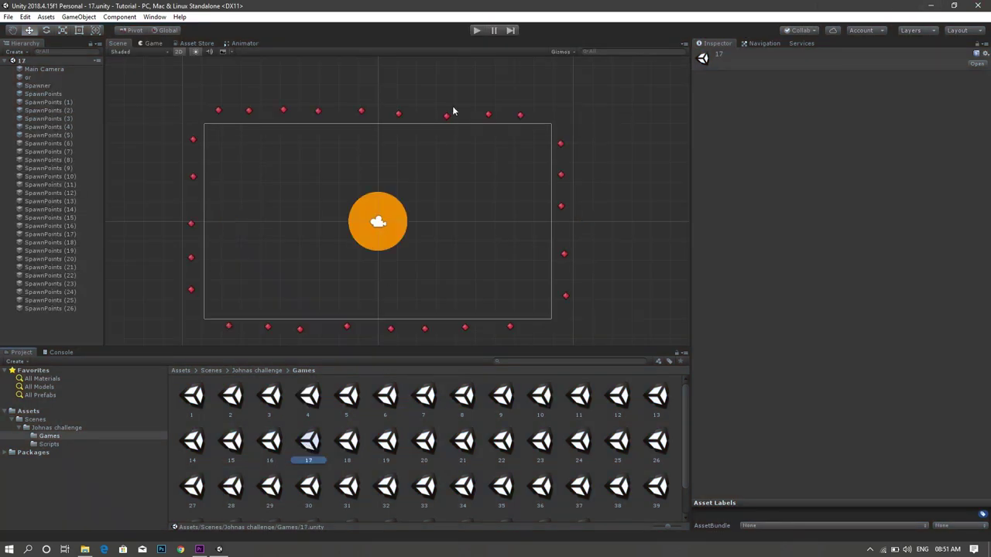
- Play-test scenes 16 and 17, in which smaller circles approach the central orange circle, ending play mode after each
left_click(476, 30)
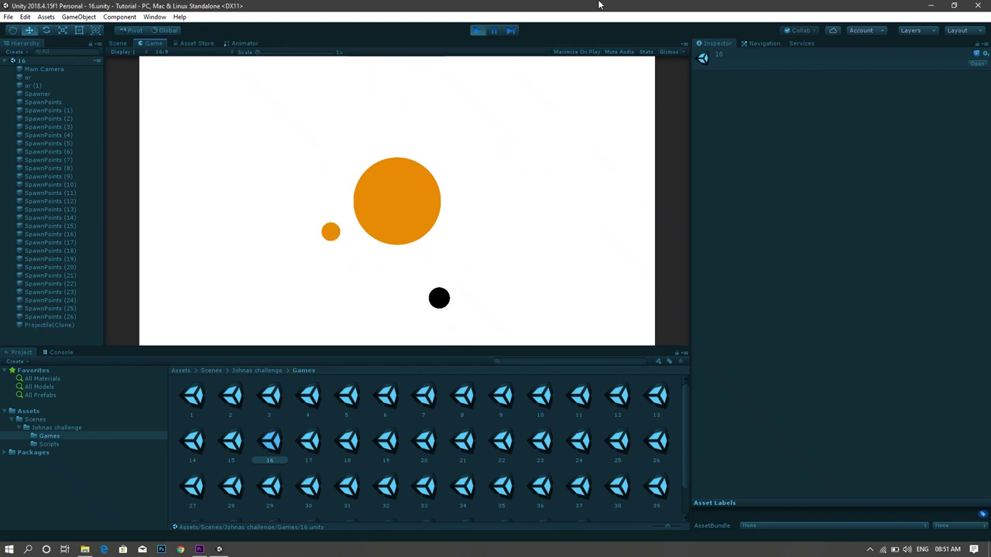
left_click(476, 30)
left_click(476, 30)
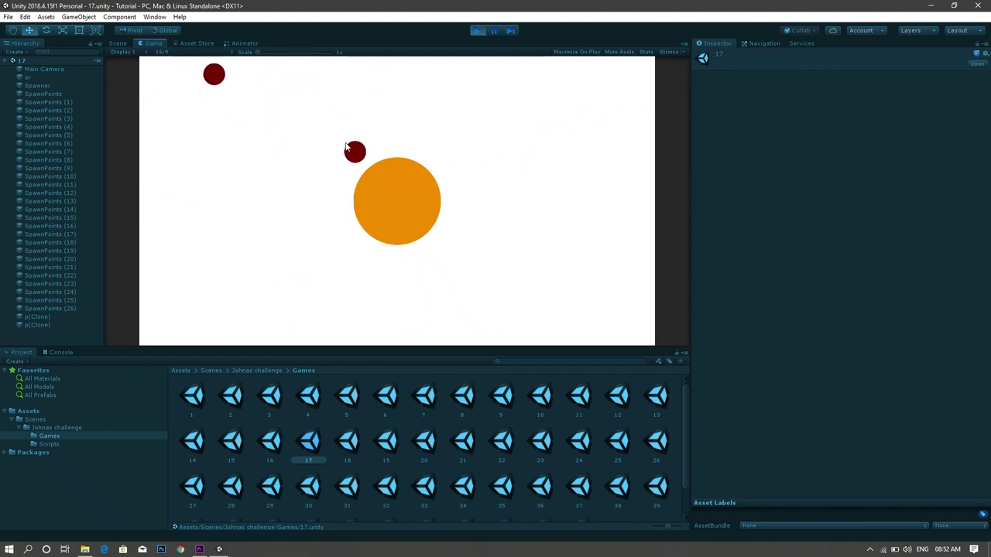
left_click(479, 30)
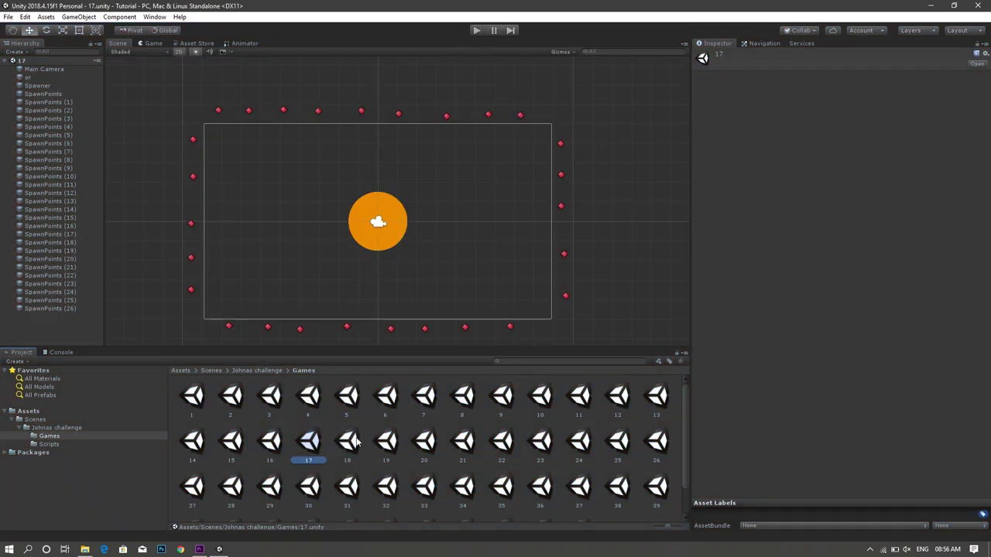
- Play-test scene 18 with its cyan and green squares and scene 19 with its rotating cyan bar, ending play mode after each
double_click(349, 442)
left_click(477, 31)
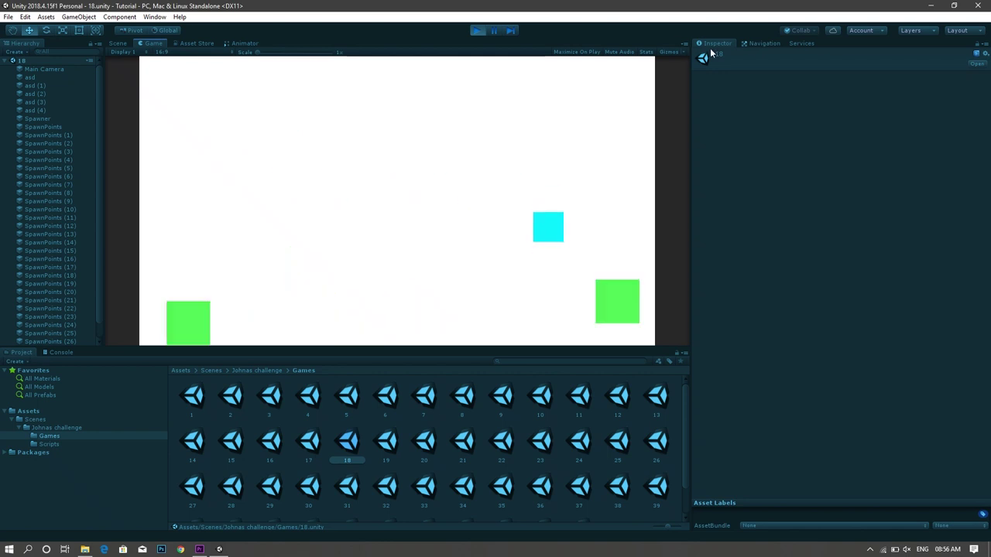
left_click(473, 31)
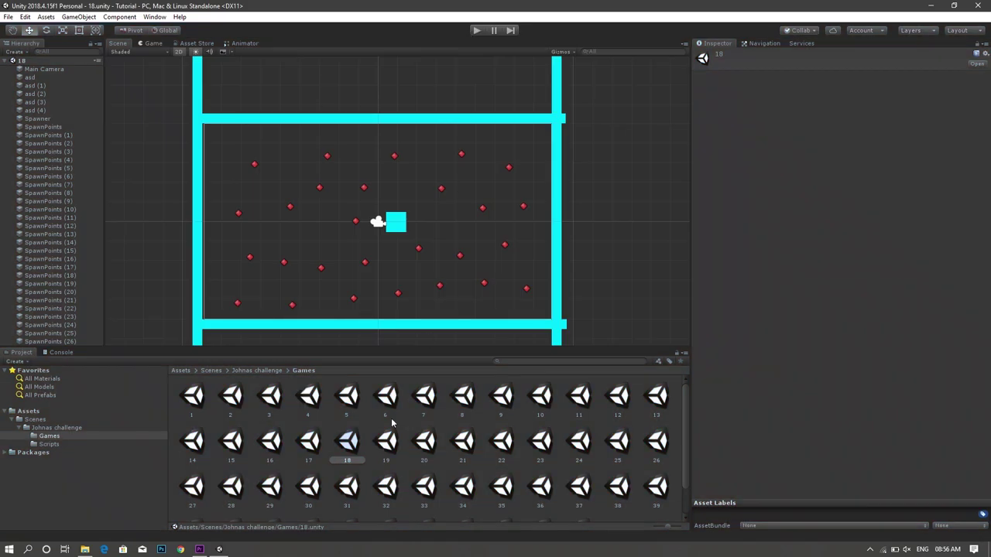
left_click(478, 31)
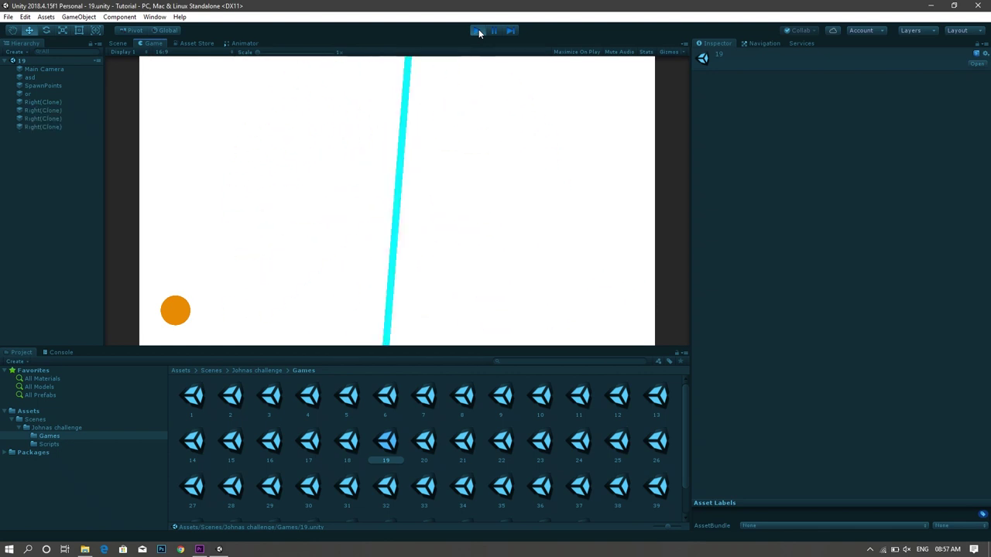
left_click(478, 31)
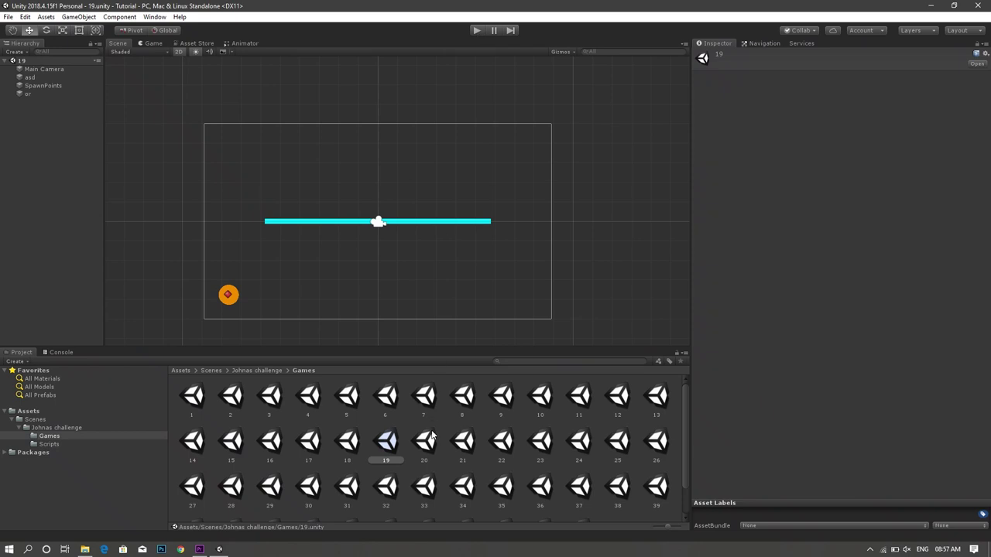
- Open scene 20 and play-test it, shooting balls that match the large circle's color, ending play mode
double_click(424, 441)
left_click(475, 30)
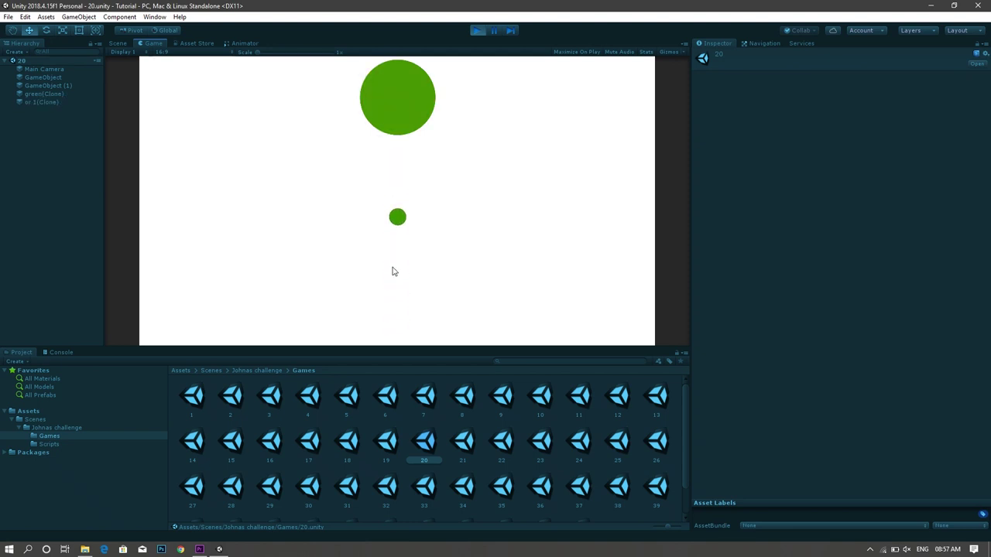
left_click(392, 271)
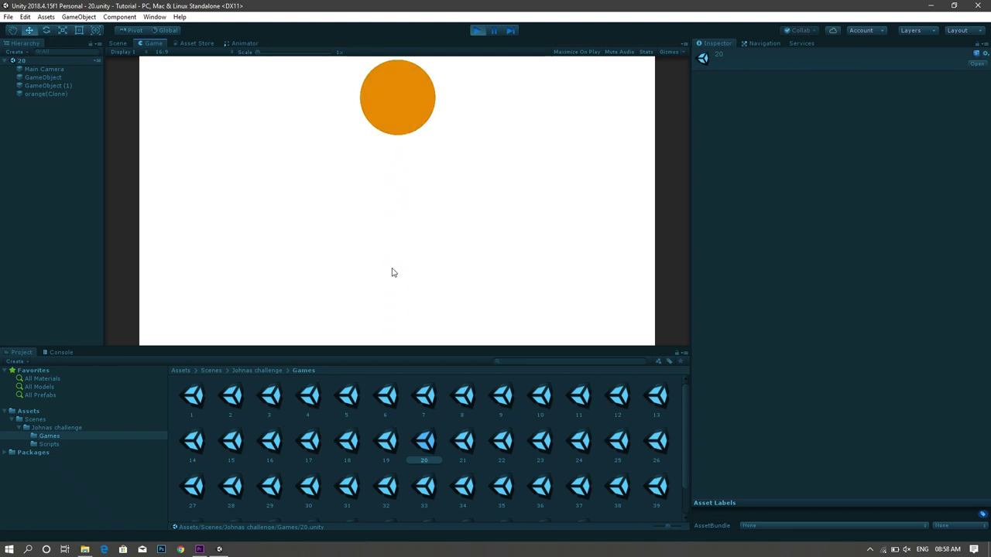
left_click(392, 269)
left_click(392, 267)
left_click(392, 266)
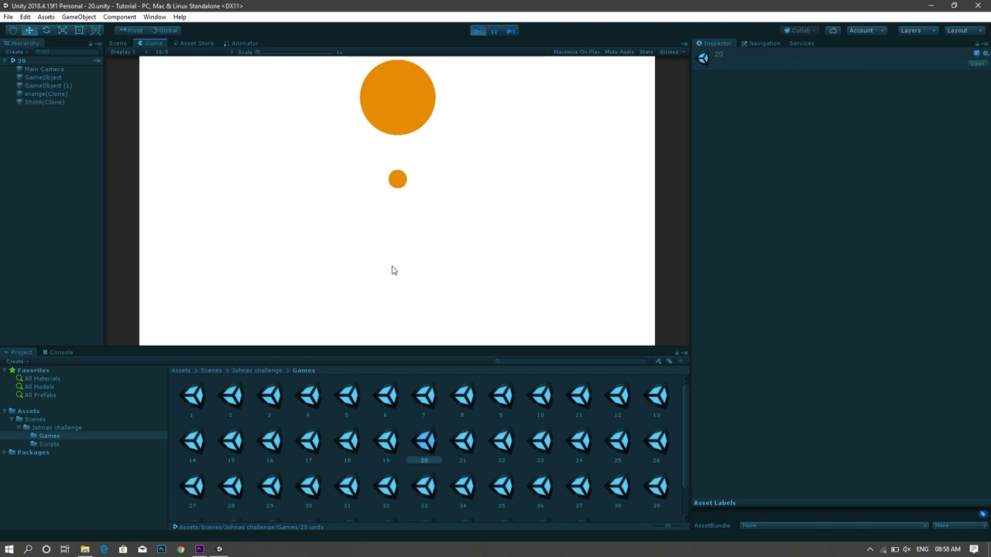
left_click(478, 31)
- Open scene 21 and play-test it with shots at the large orange circle, restarting the run once and ending play mode
double_click(462, 441)
left_click(477, 30)
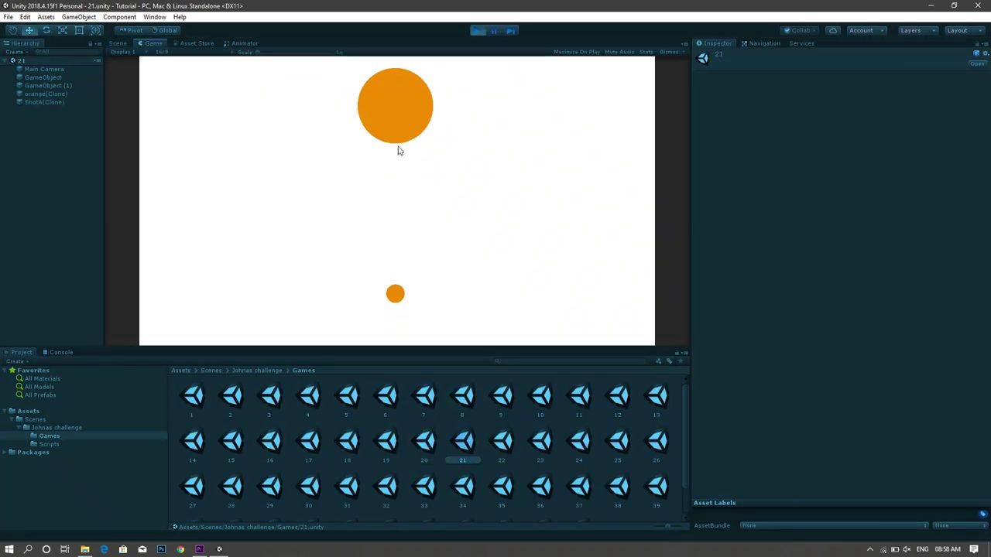
left_click(477, 30)
left_click(477, 30)
key("ctrl+p")
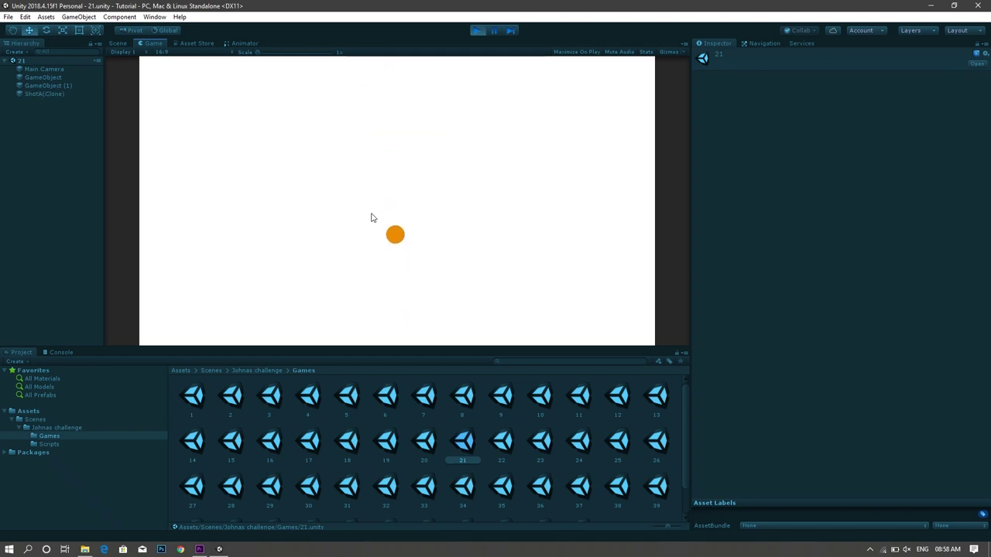
left_click(474, 30)
- Open scene 22 and play-test it with the single large orange circle, ending play mode
double_click(502, 441)
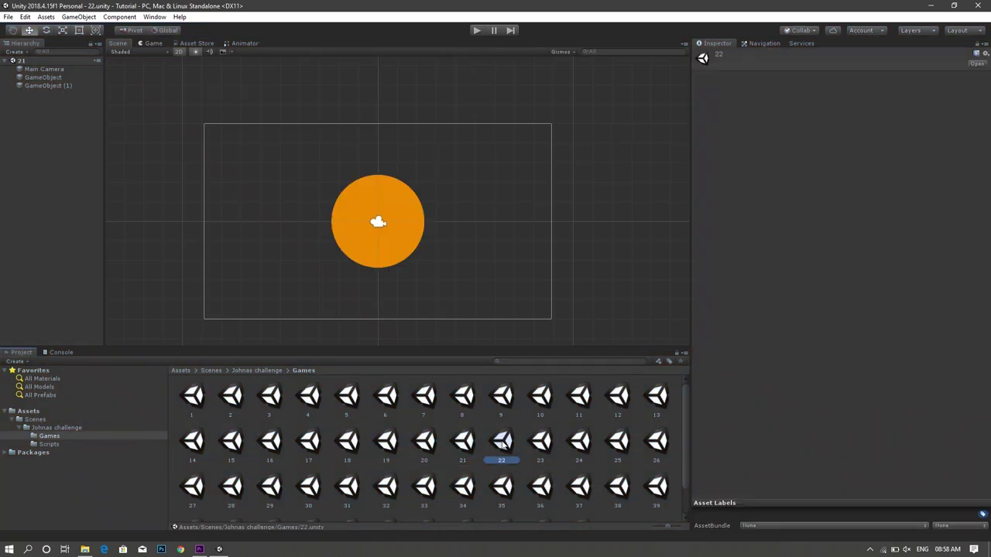
left_click(476, 31)
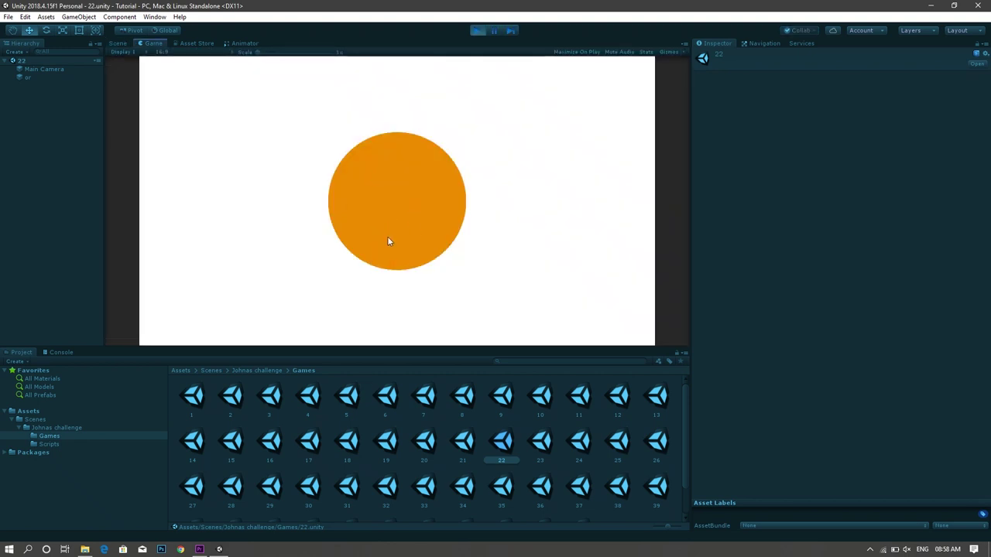
left_click(550, 124)
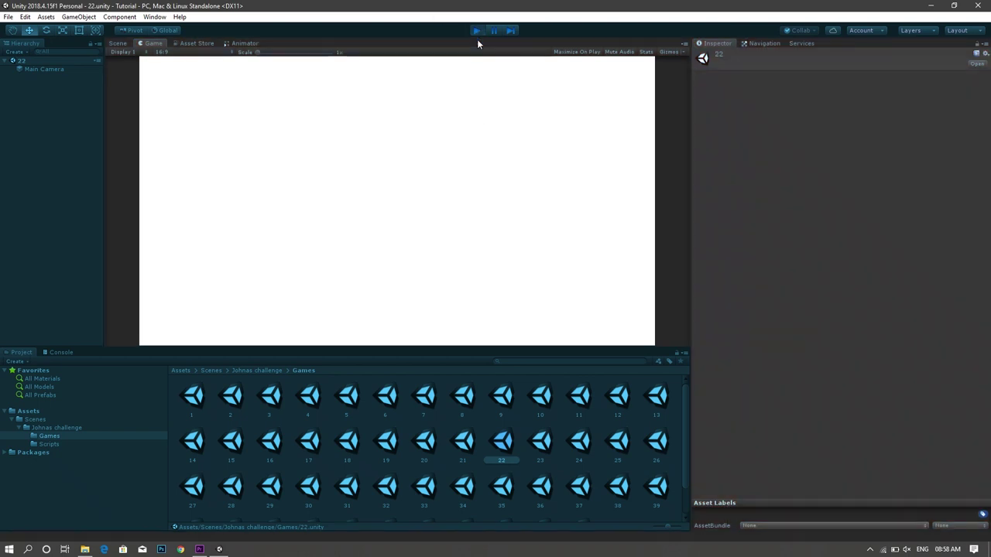
left_click(477, 31)
- Open scene 23 and play-test it twice, moving the cyan square through the rows of red balls, ending play mode each time
double_click(548, 441)
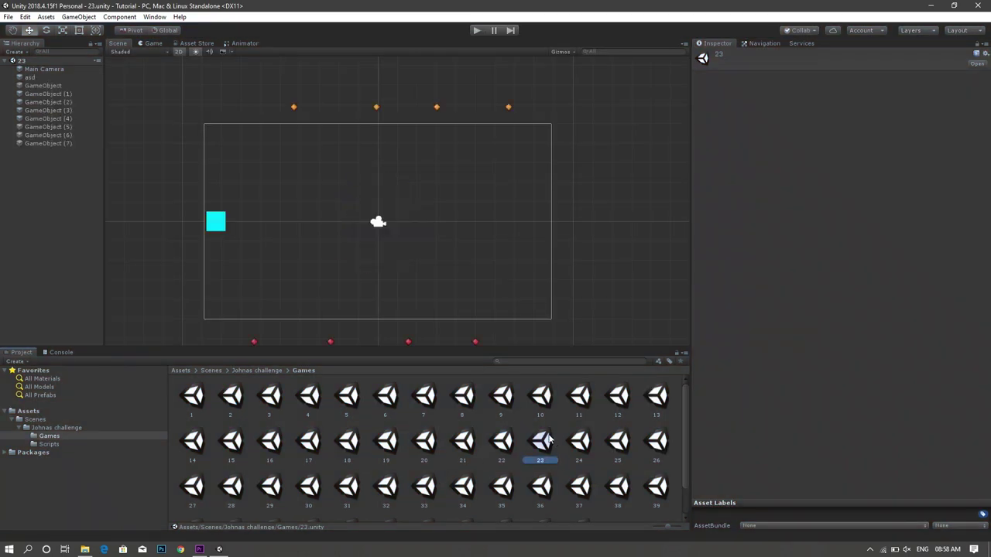
left_click(477, 31)
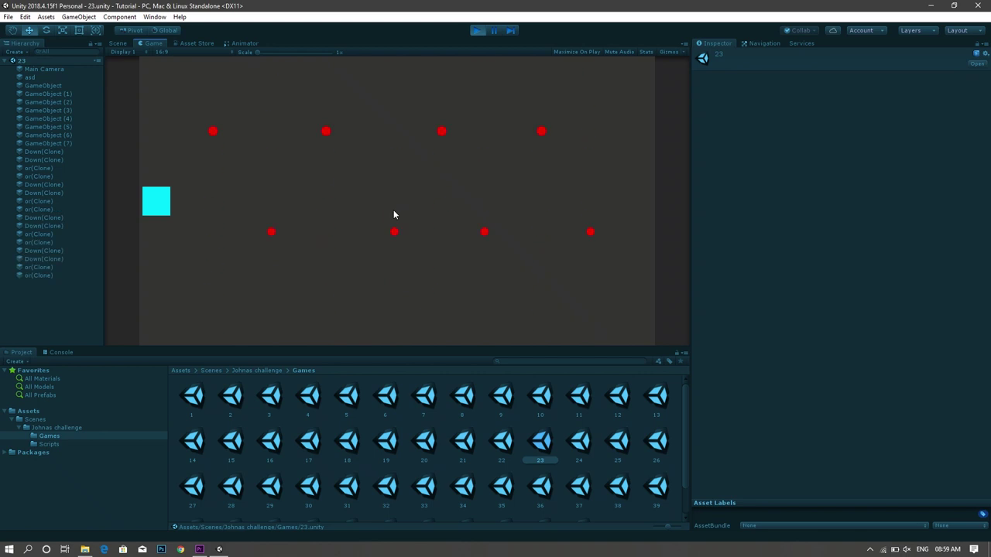
key("d")
left_click(477, 30)
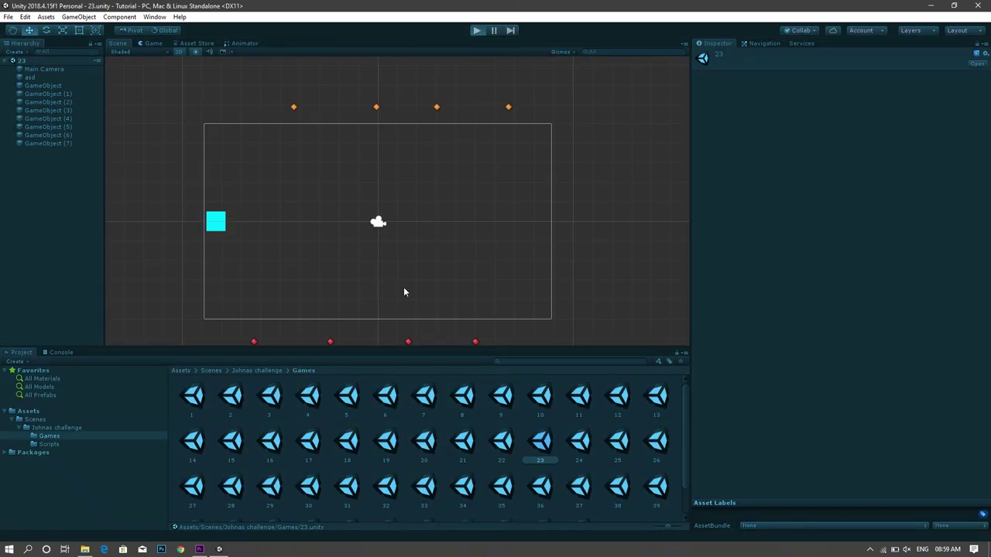
key("ctrl+p")
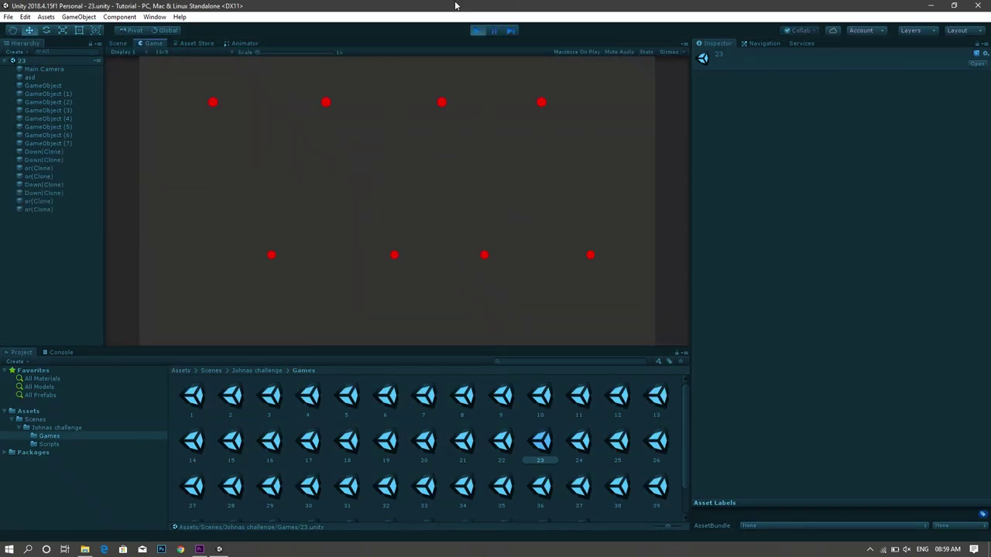
left_click(476, 30)
- Play-test scene 24 and scene 25, both with a cyan square, red balls and green squares, ending play mode after each
double_click(580, 441)
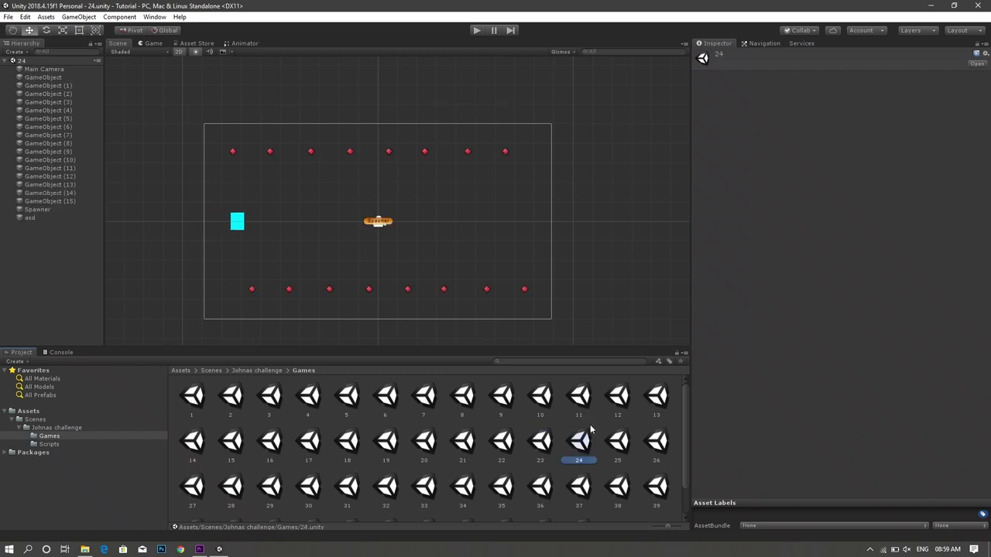
left_click(480, 30)
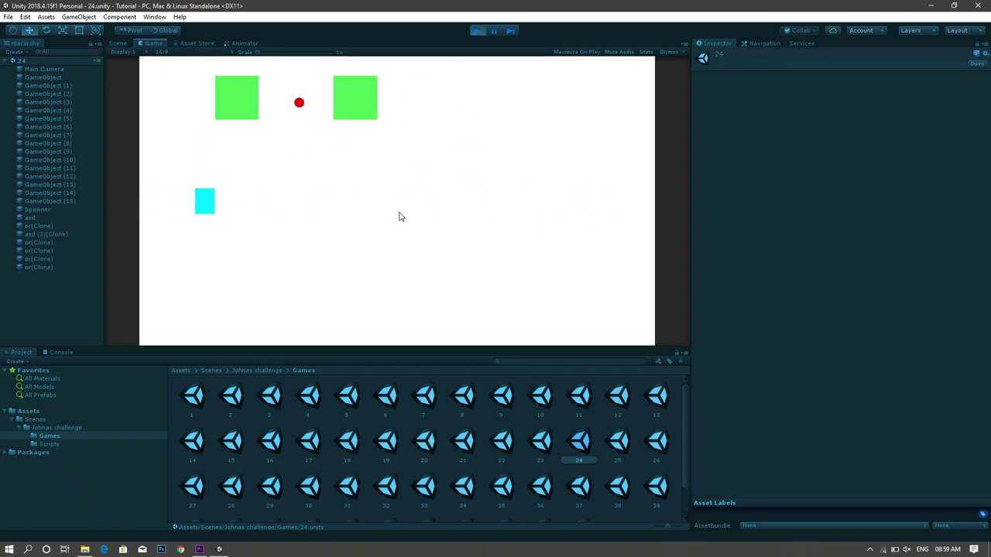
left_click(476, 30)
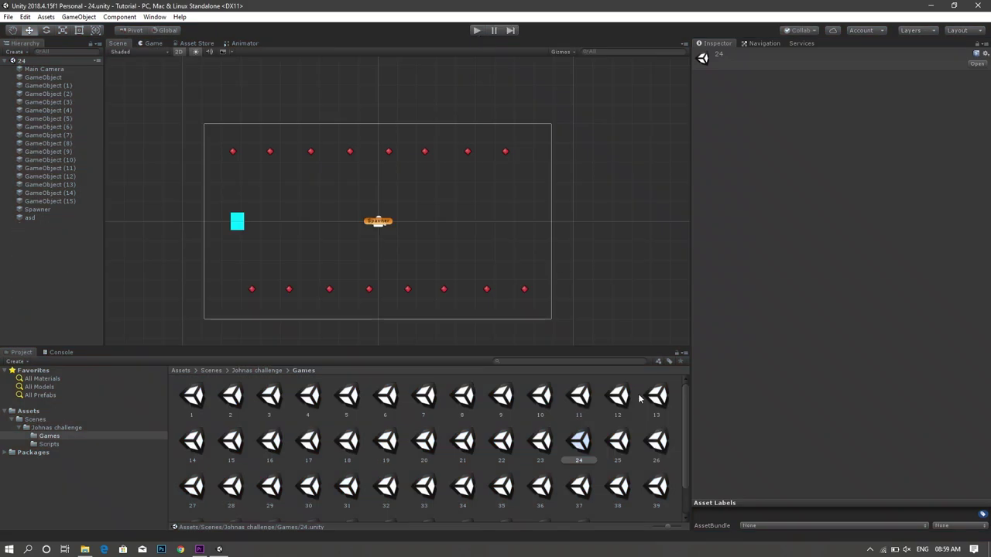
double_click(617, 441)
left_click(477, 31)
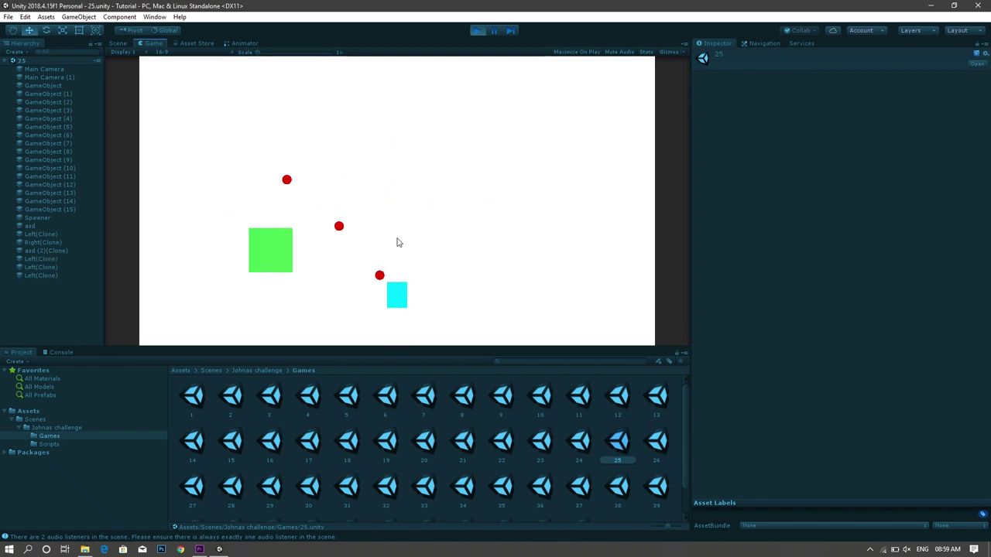
left_click(476, 31)
- Open scene 26 and play-test the game with the scattered cyan squares, ending play mode
double_click(664, 439)
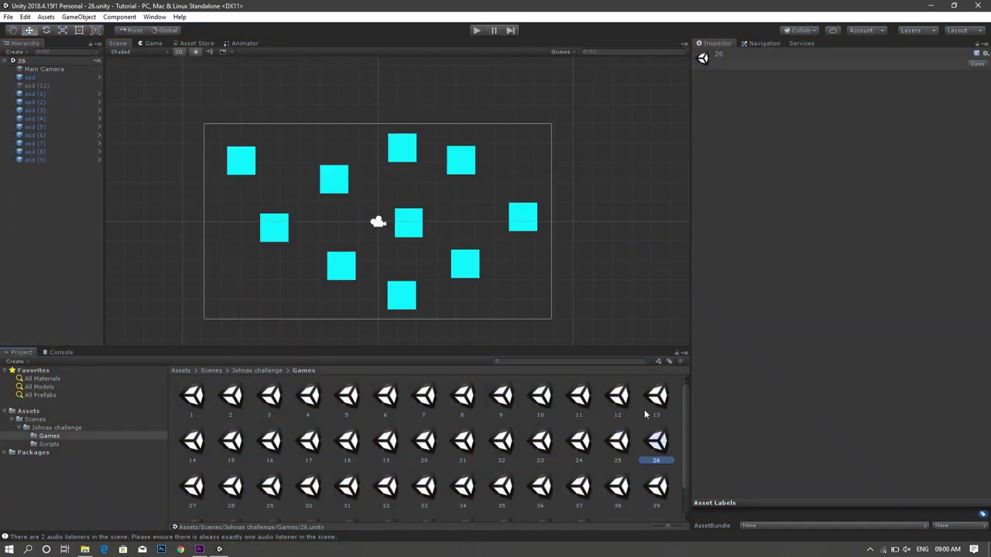
left_click(477, 31)
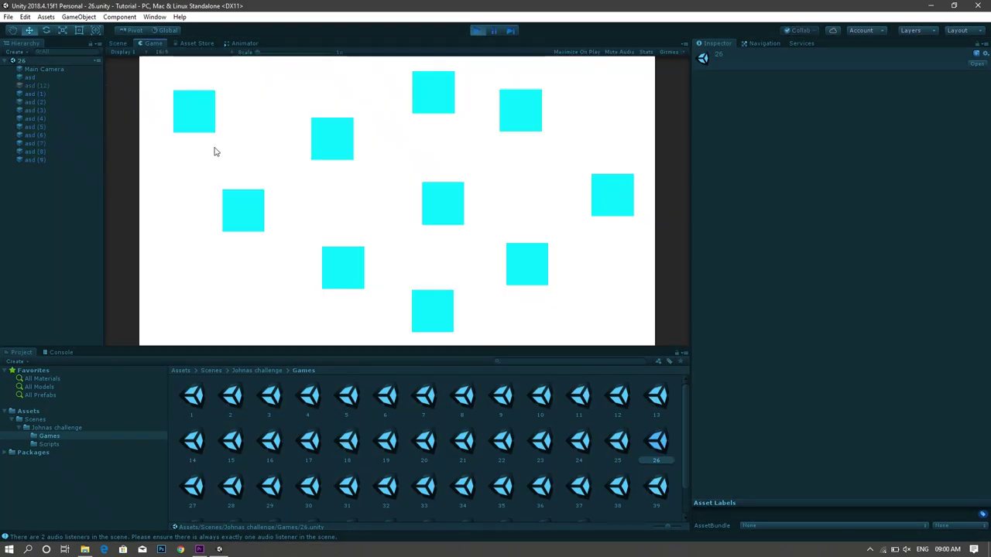
left_click(585, 201)
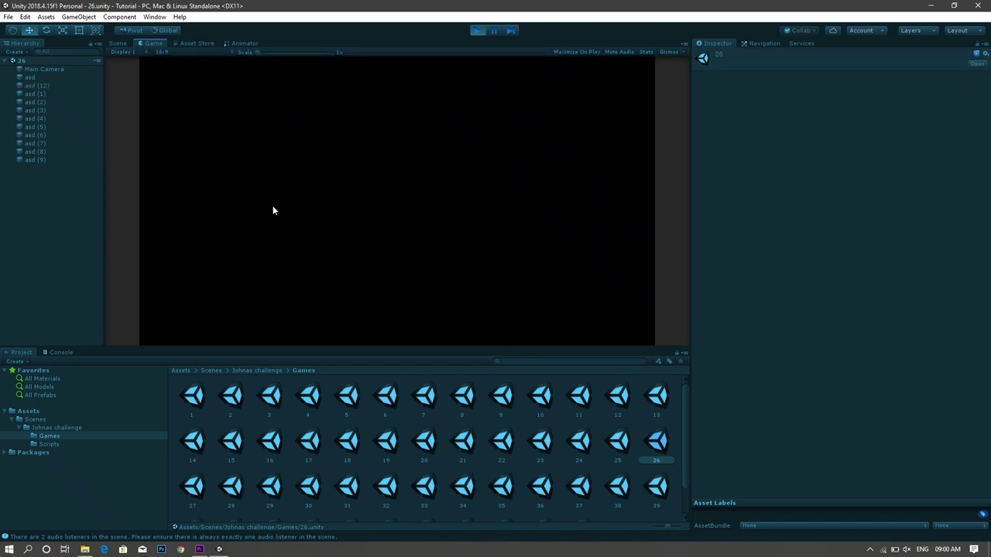
left_click(477, 31)
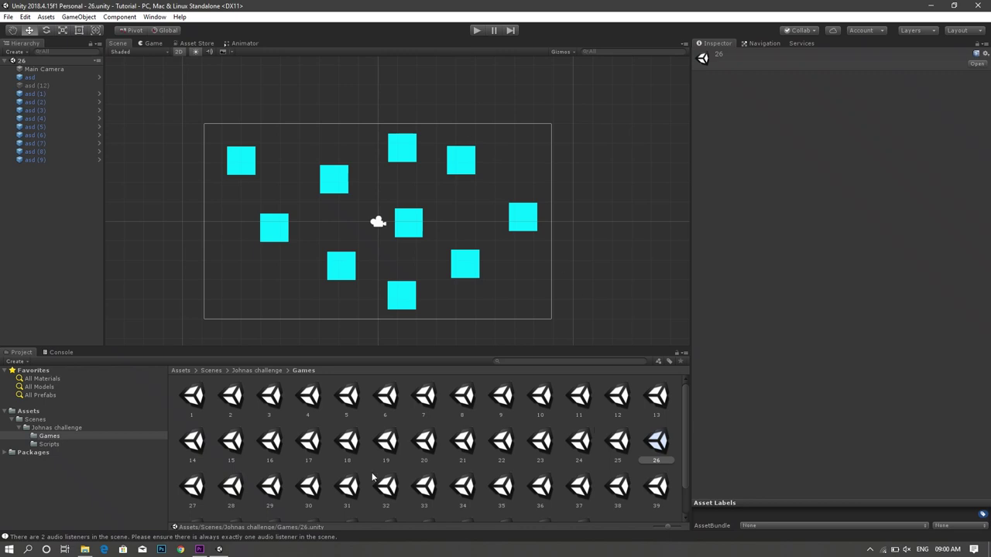
- Open scene 27 and play-test it by hitting the orange circle repeatedly, ending play mode
double_click(193, 486)
left_click(477, 31)
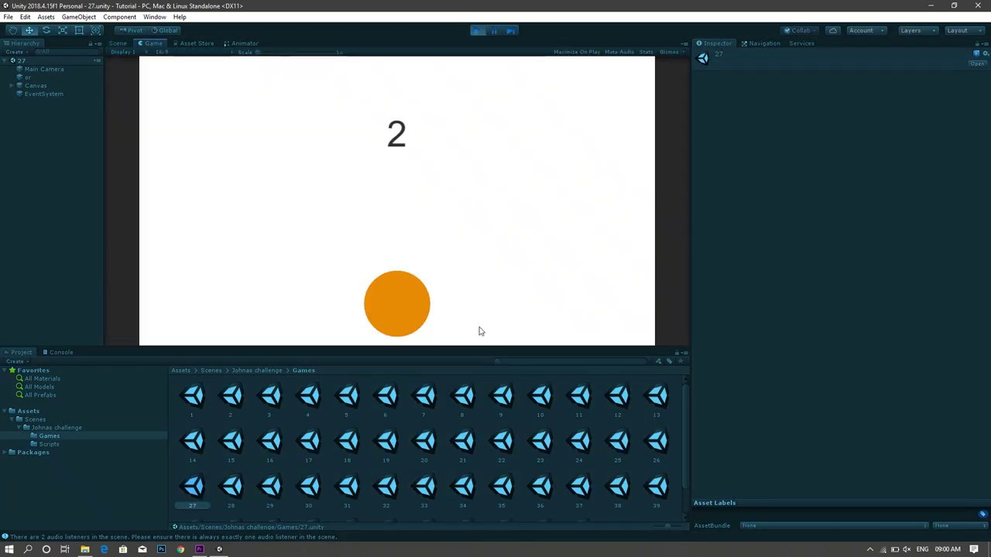
left_click(416, 305)
left_click(417, 305)
left_click(417, 305)
left_click(417, 305)
left_click(416, 305)
left_click(480, 31)
- Open scene 28 and play-test the cyan square among the black platforms, ending play mode
double_click(240, 502)
left_click(477, 31)
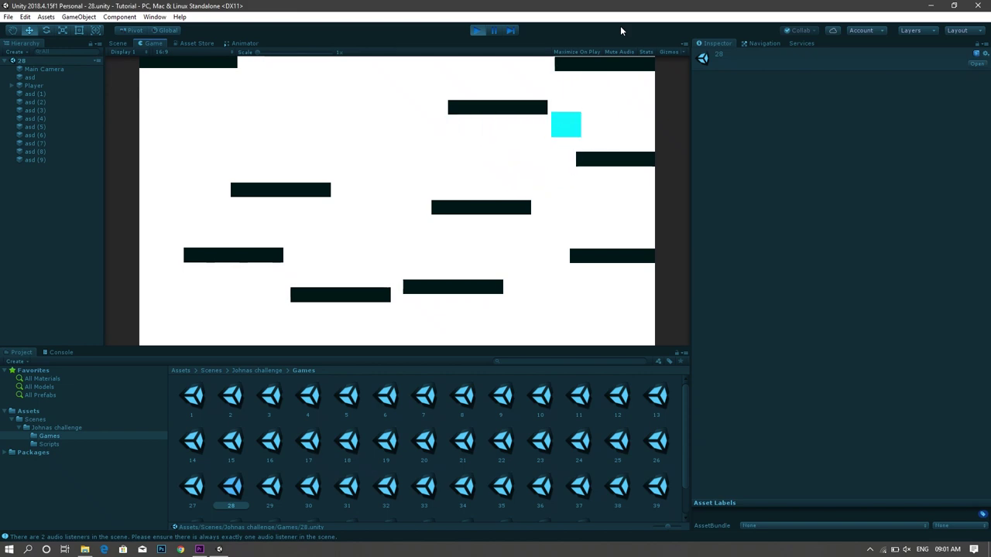
left_click(477, 30)
- Open scene 29 and play-test it, moving the cyan square up and down between the two black bars, ending play mode
double_click(276, 497)
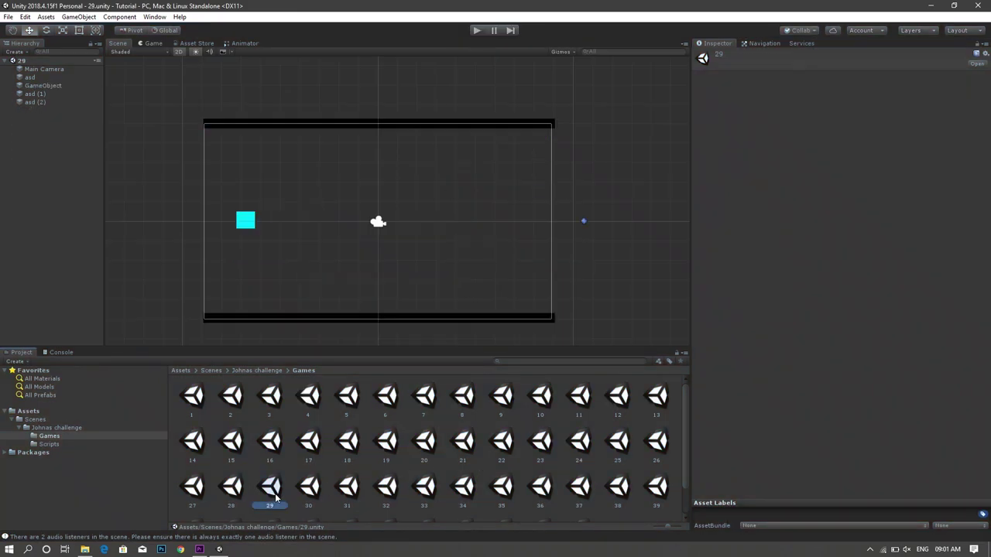
left_click(479, 31)
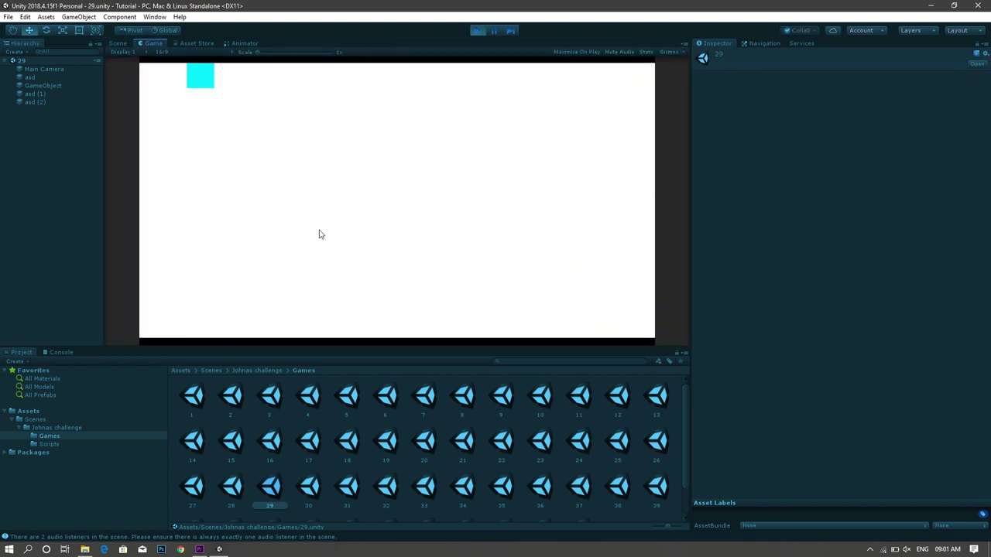
key("Down")
key("Up")
key("Down")
key("Up")
key("Down")
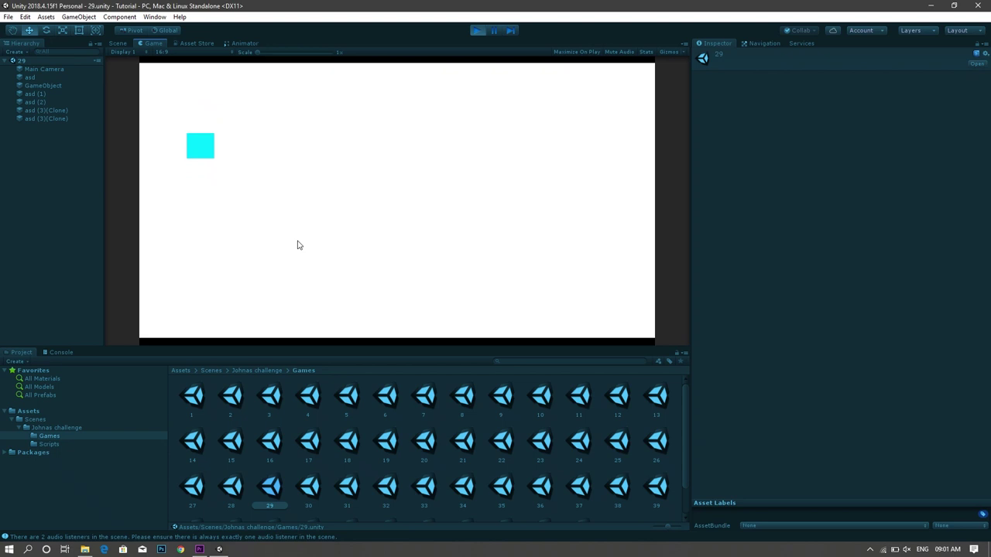
left_click(477, 30)
- Open scene 30 and play it, steering the cyan square around the black walls to pick up one of the cyan bars
double_click(306, 489)
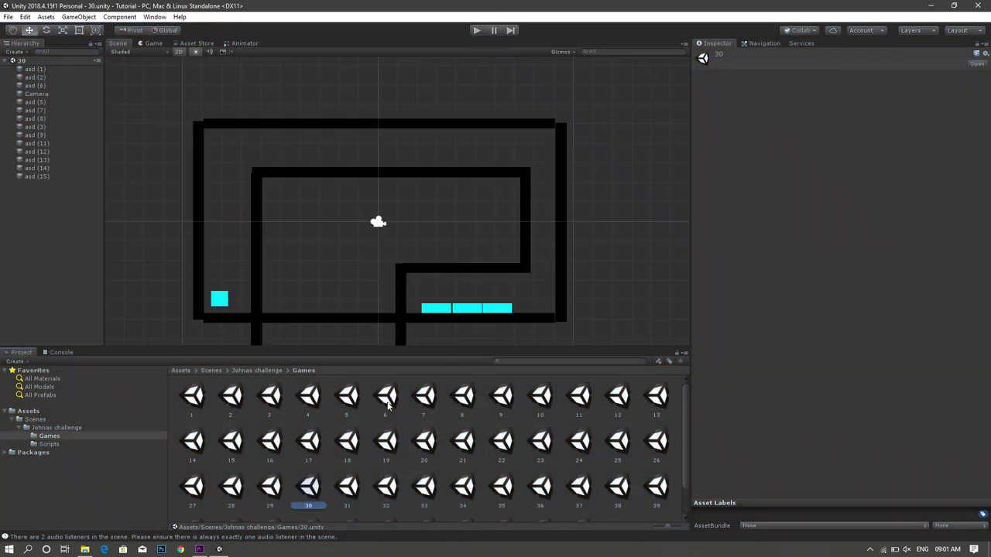
left_click(477, 31)
key("Up")
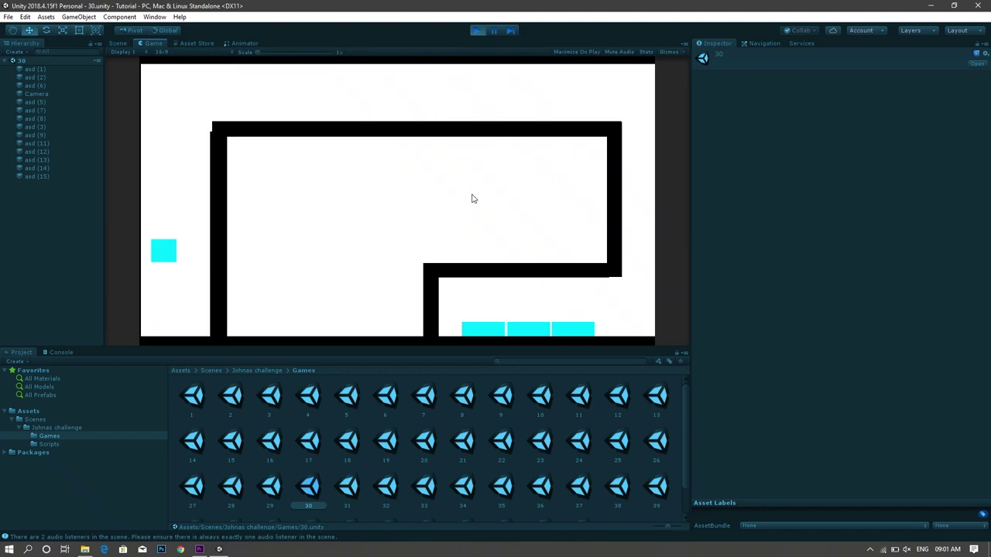
key("Right")
key("Up")
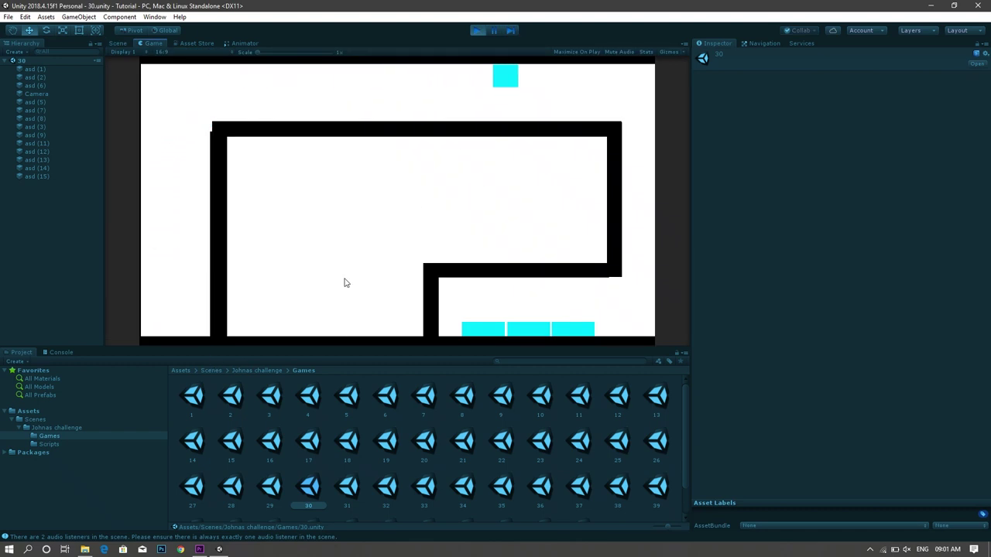
key("Down")
key("Left")
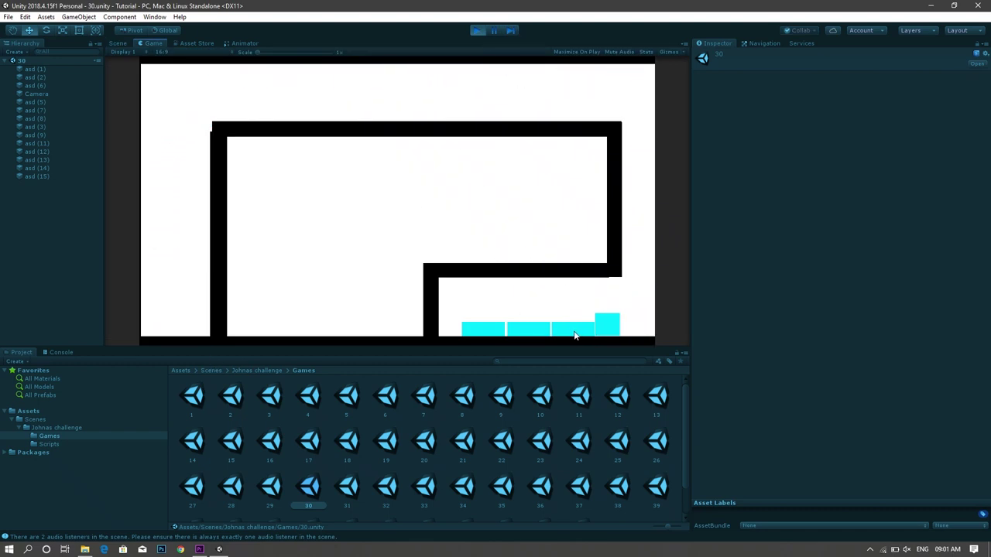
key("Right")
key("Up")
key("Left")
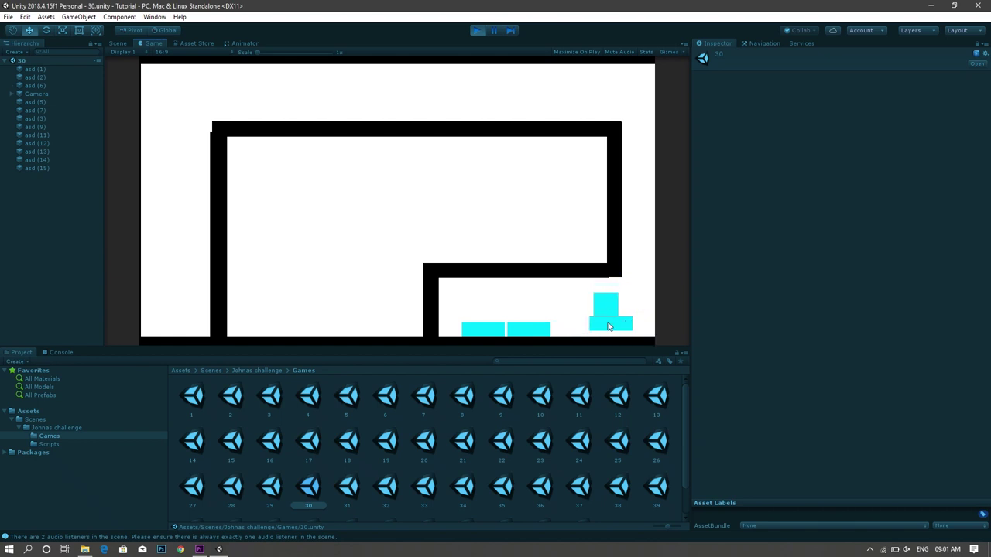
- Carry the cyan bar back around the walls of scene 30 to the starting corridor and end play mode
key("Right")
key("Up")
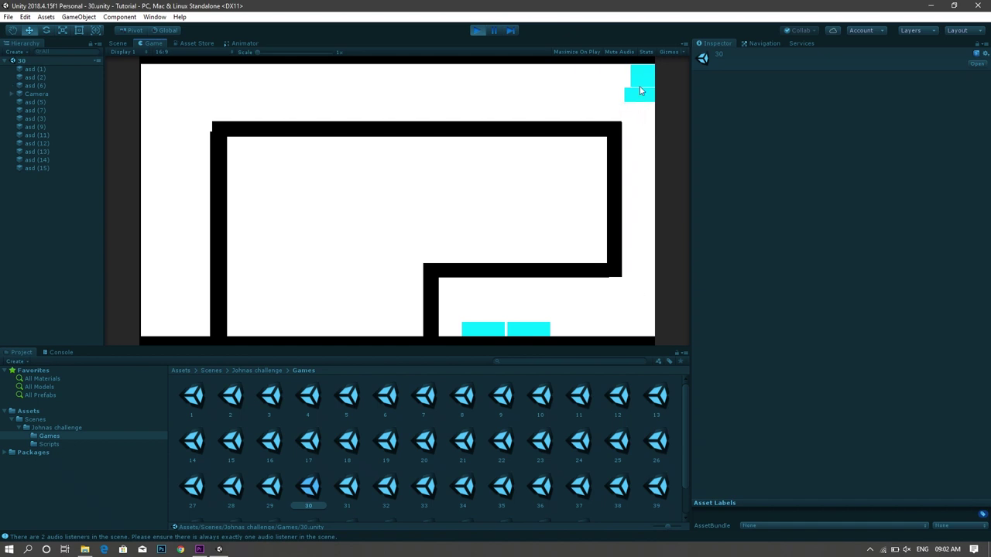
key("Left")
key("Left")
key("Right")
key("Left")
key("Down")
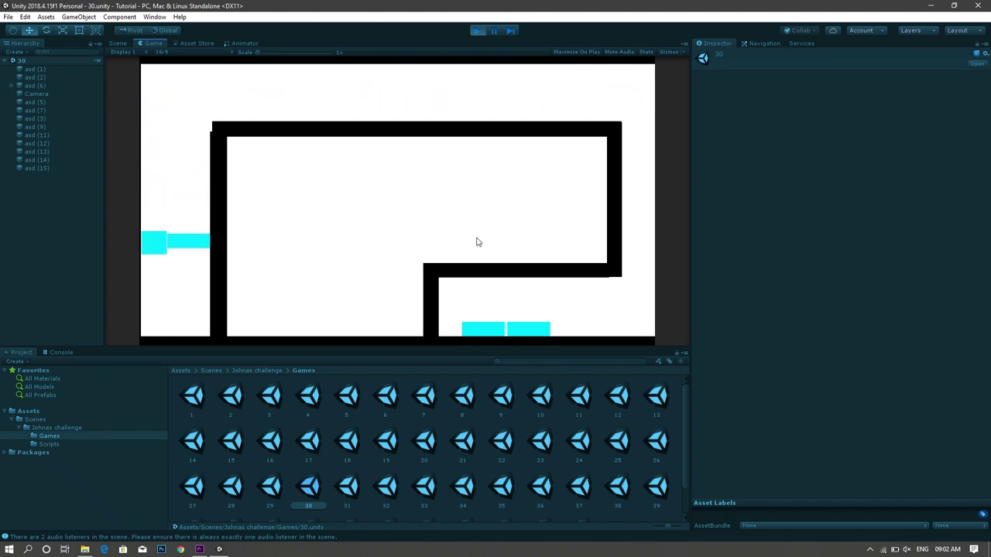
left_click(475, 31)
- Open scene 31 and play-test it, lifting bars off the pile with the cyan square and sorting them by color, ending play mode
double_click(357, 489)
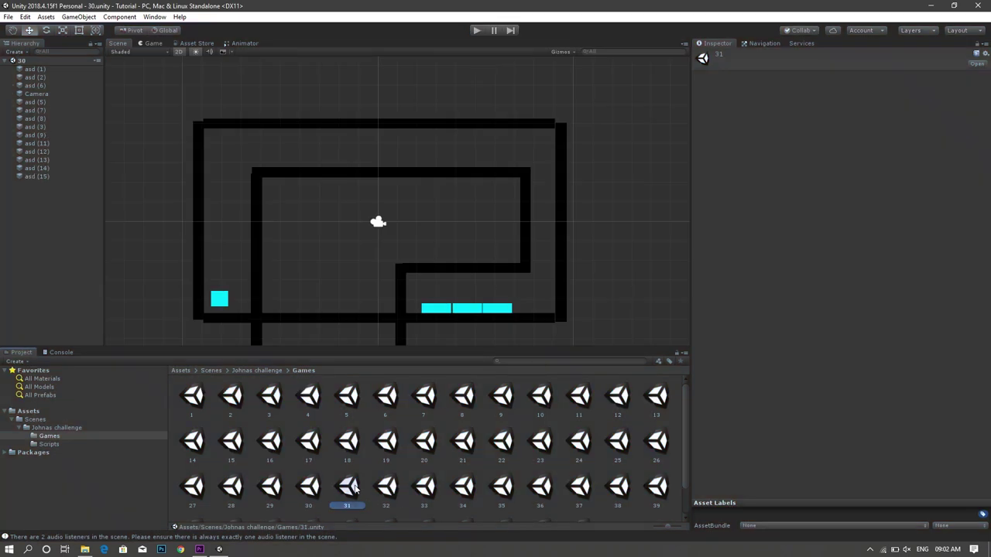
left_click(474, 33)
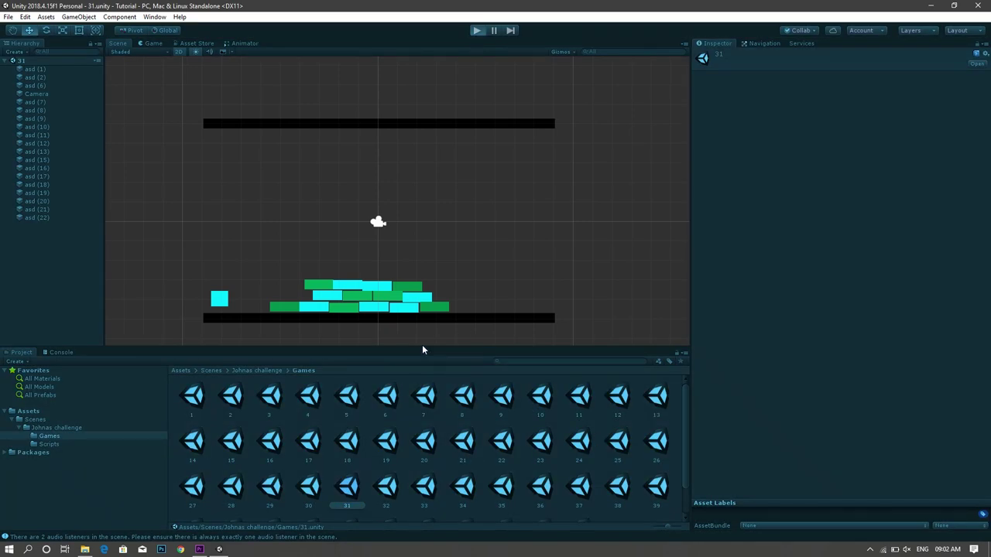
key("Right")
key("Down")
key("Up")
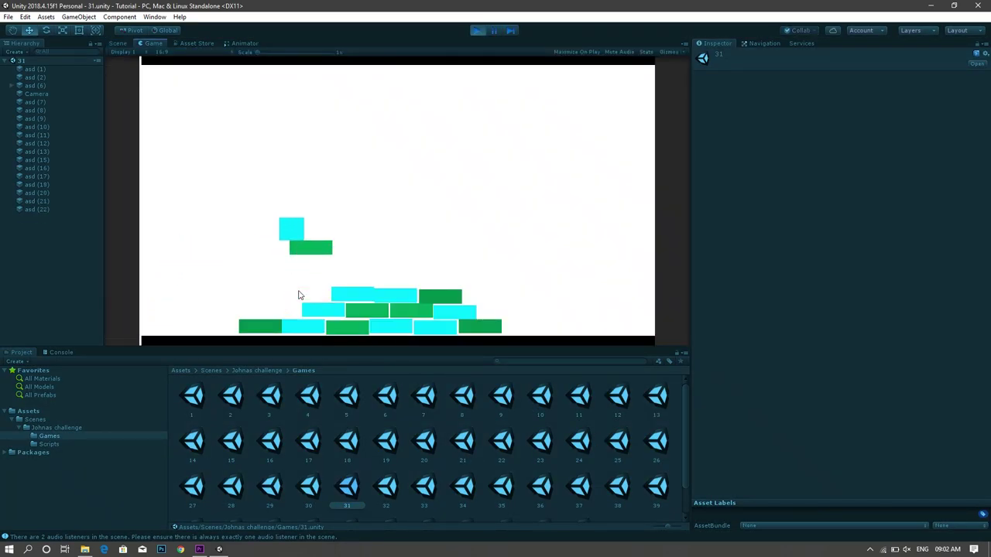
key("Left")
key("Up")
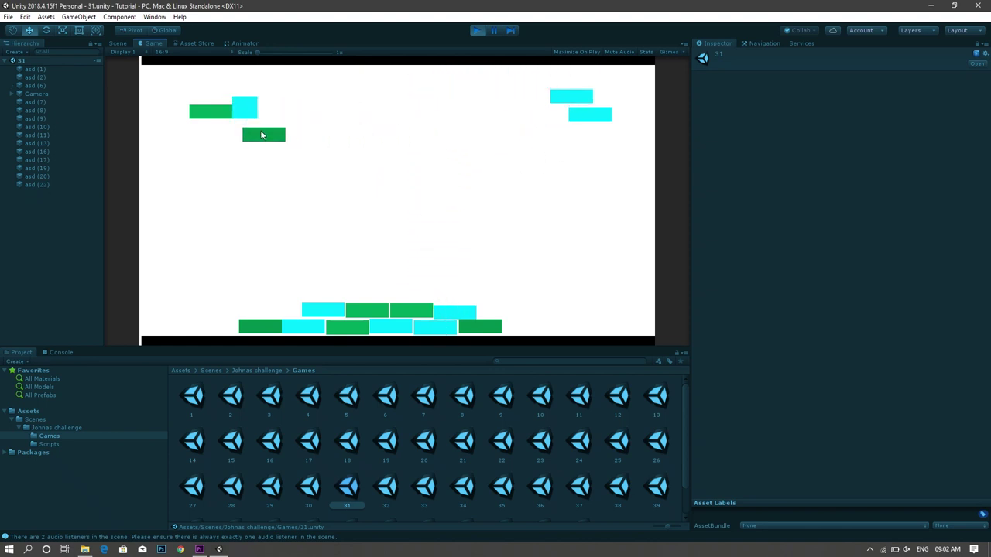
key("ctrl+p")
- Open scene 32 and play-test it, moving the cyan square back and forth beneath the dark bar around the red balls
double_click(393, 480)
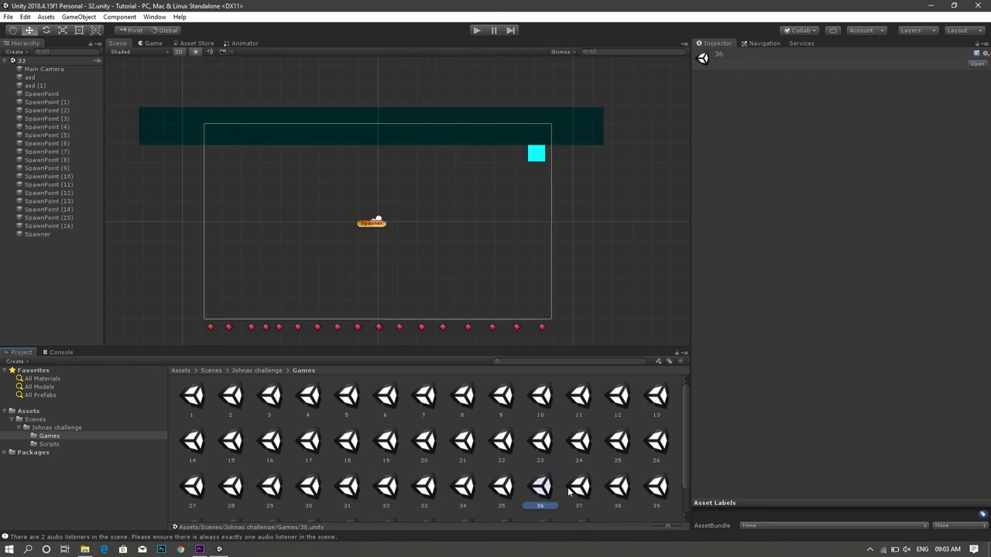
left_click(477, 30)
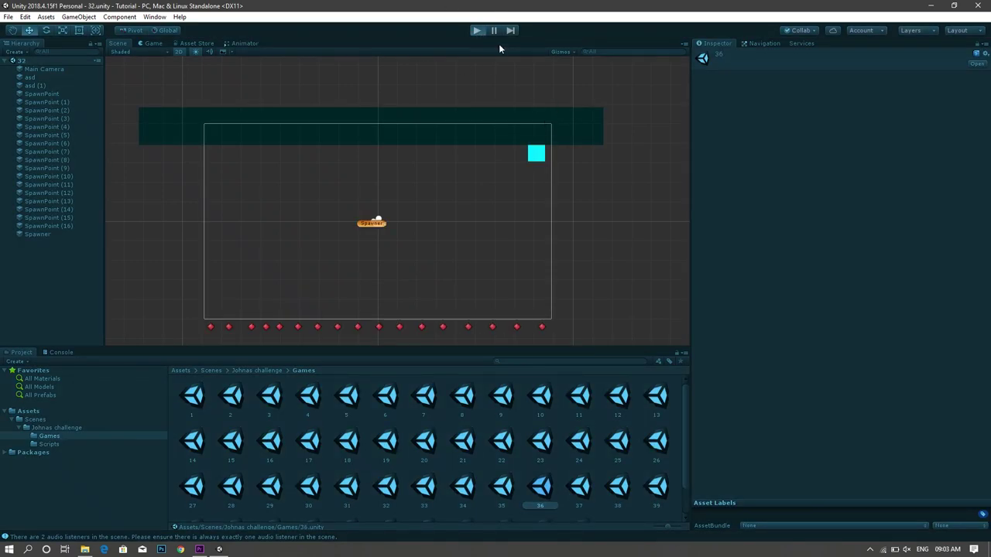
key("Left")
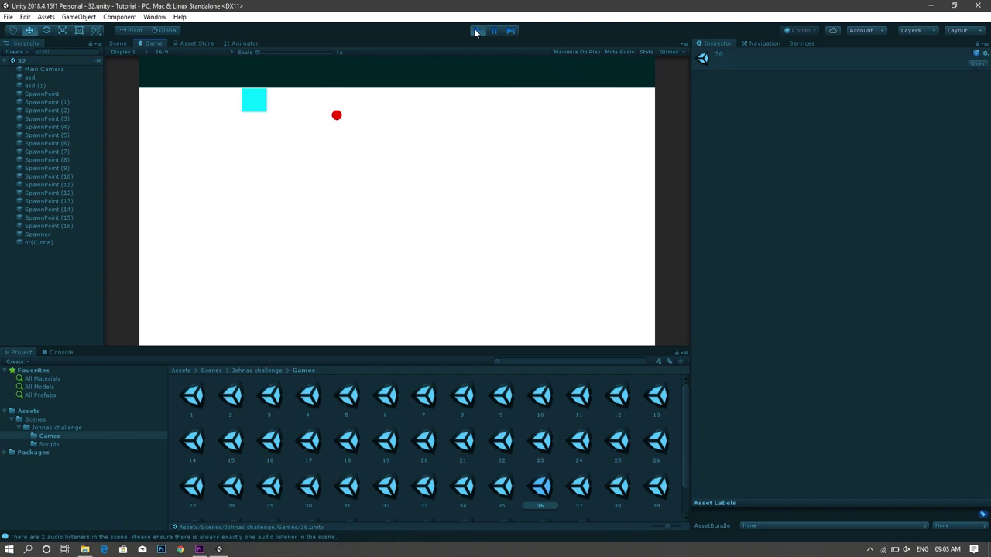
key("Right")
key("Left")
key("Right")
key("Left")
key("Right")
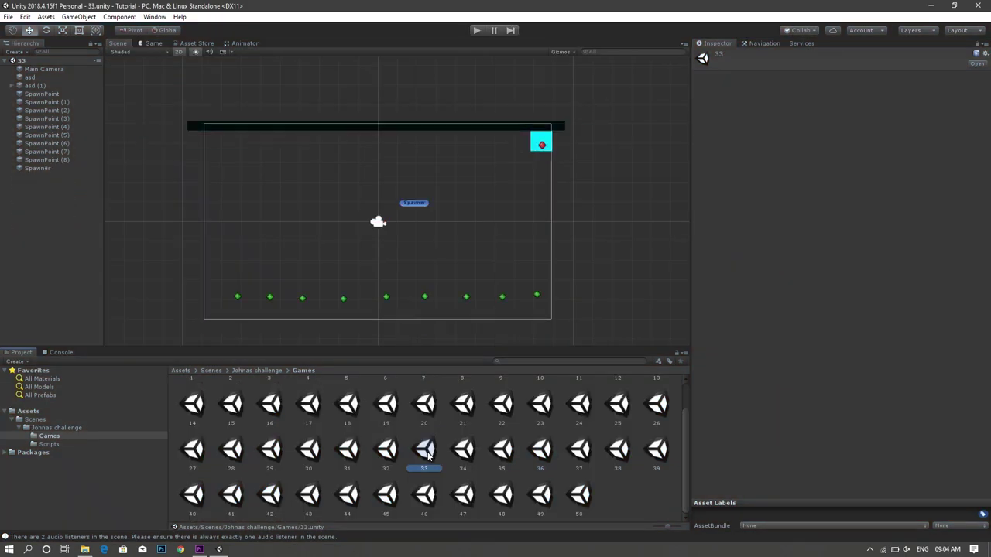
- Play-test scene 33, moving the cyan square back and forth beneath the black bar and firing at the green squares, and end play mode
left_click(477, 31)
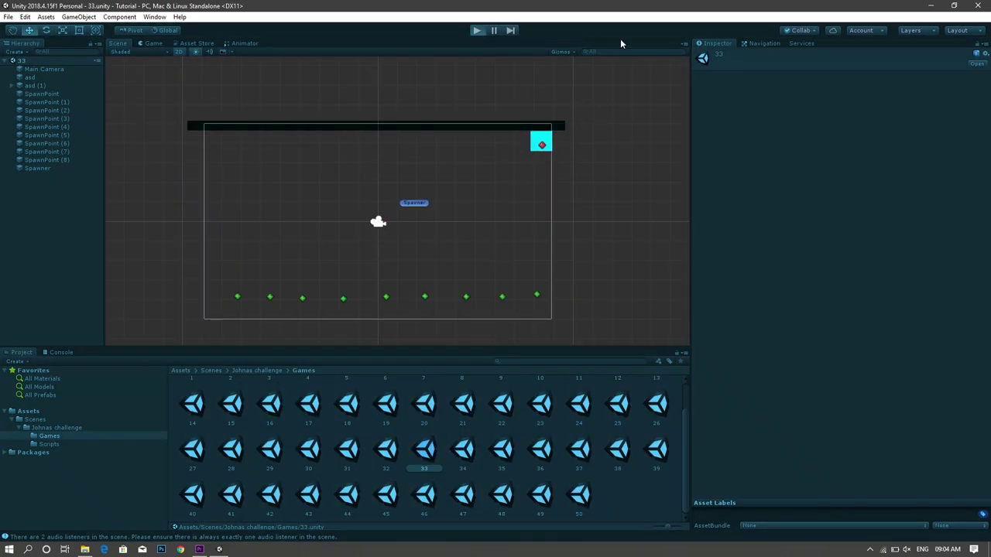
key("Left")
key("Right")
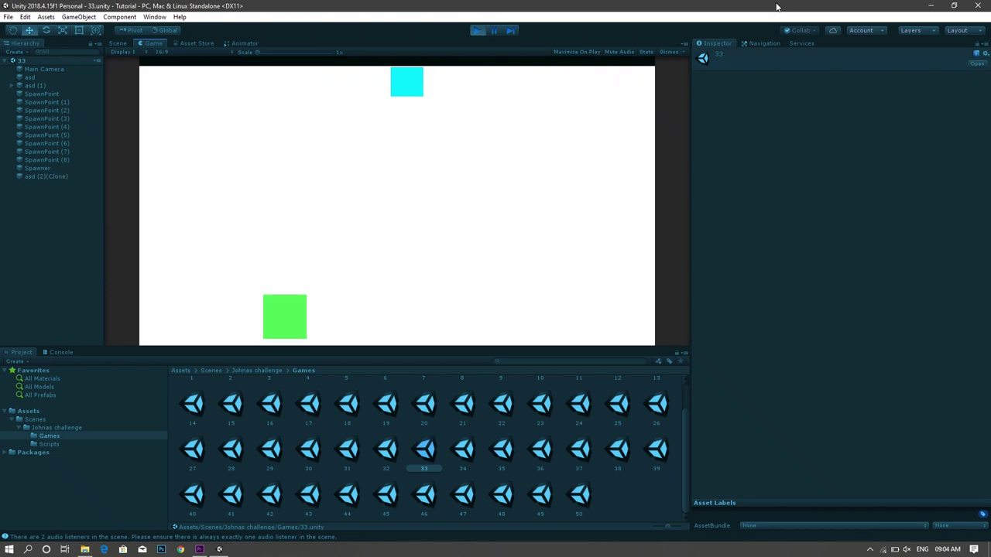
key("Left")
key("space")
key("Right")
key("Right")
key("Left")
key("Left")
key("Right")
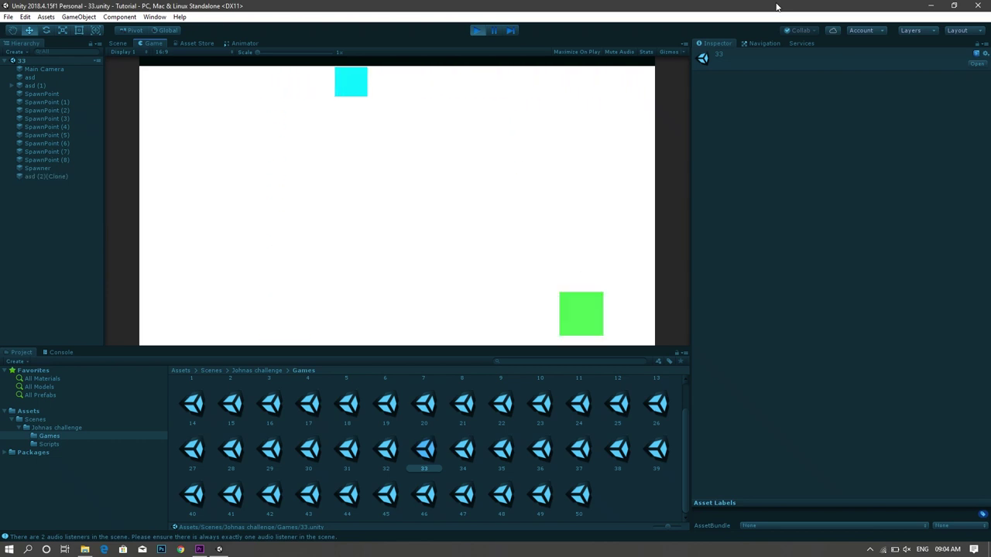
key("Right")
key("Left")
key("Left")
key("Right")
key("Right")
key("Left")
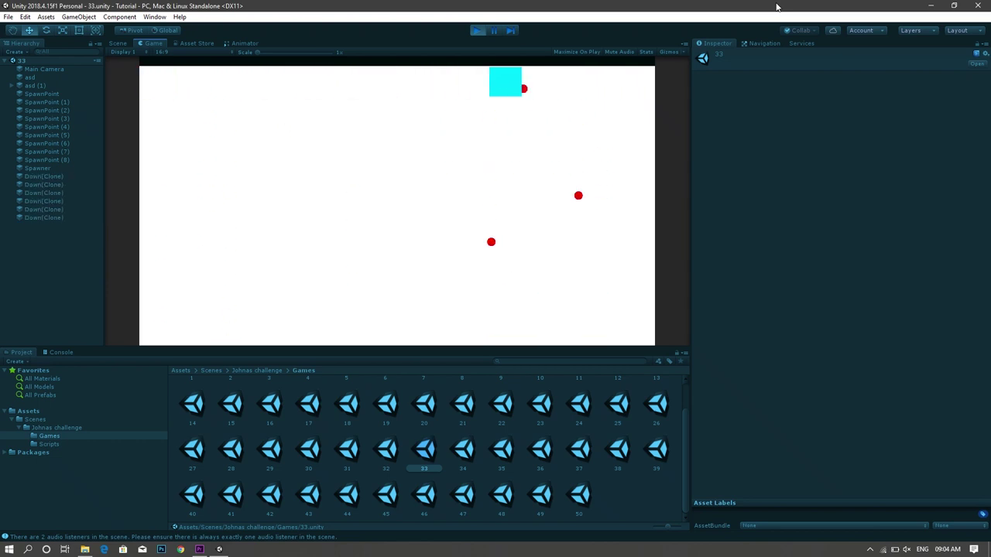
key("Left")
left_click(478, 30)
- Open scene 34 and play-test it, moving the cyan square along the underside of the dark bar around the red balls, ending play mode
double_click(463, 449)
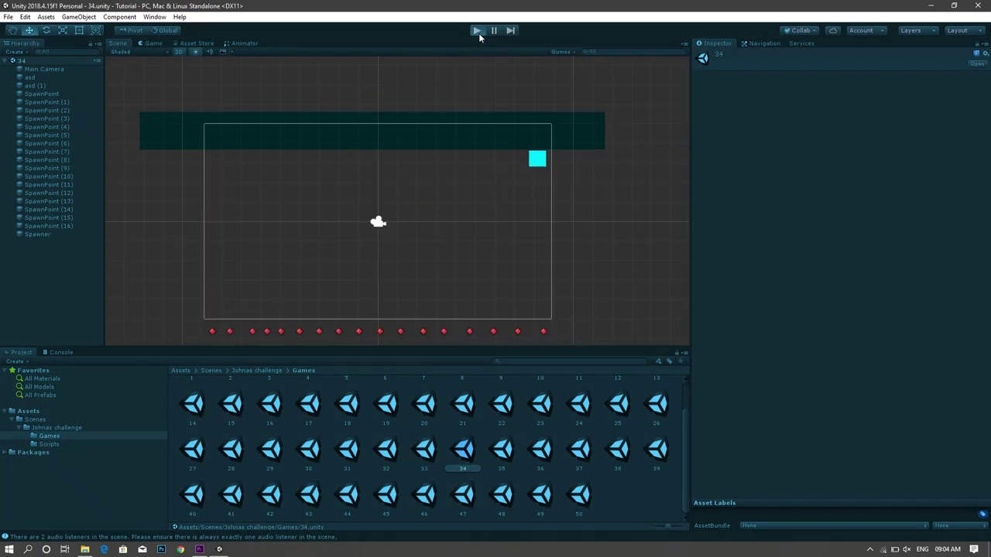
left_click(477, 31)
key("Left")
key("Left")
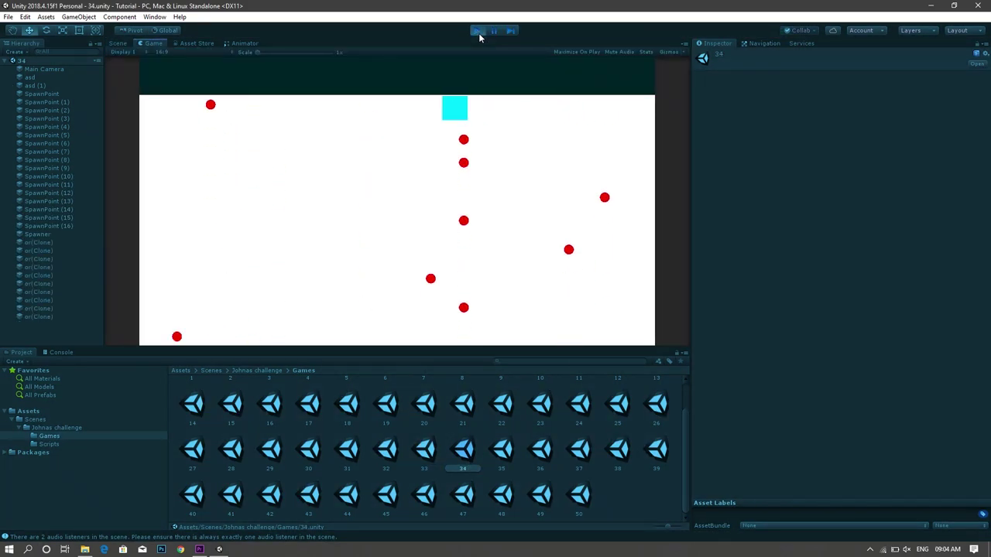
key("Left")
key("Right")
key("Right")
left_click(477, 31)
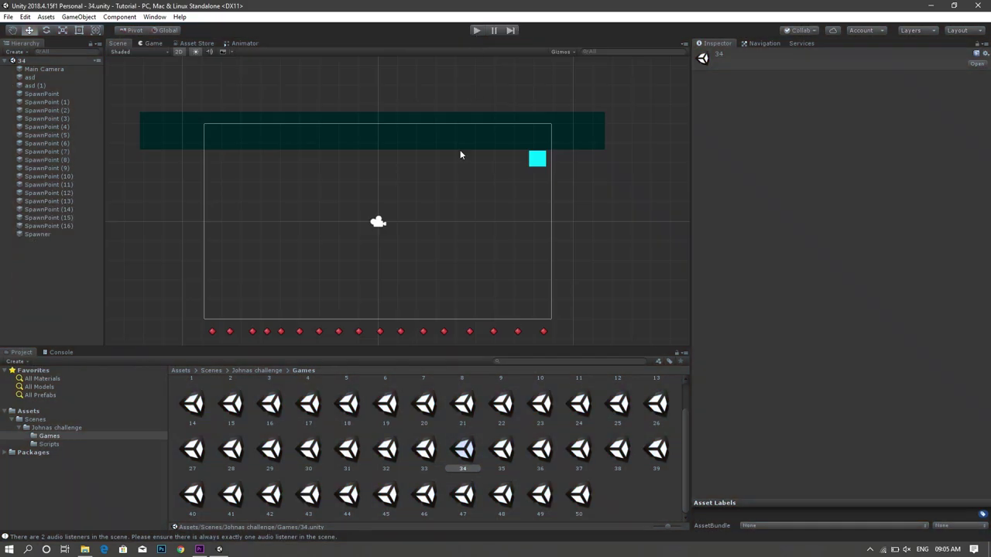
- Open scene 35 and play-test it, moving the cyan square up and down toward the gap between the teal pillars, ending play mode
double_click(504, 460)
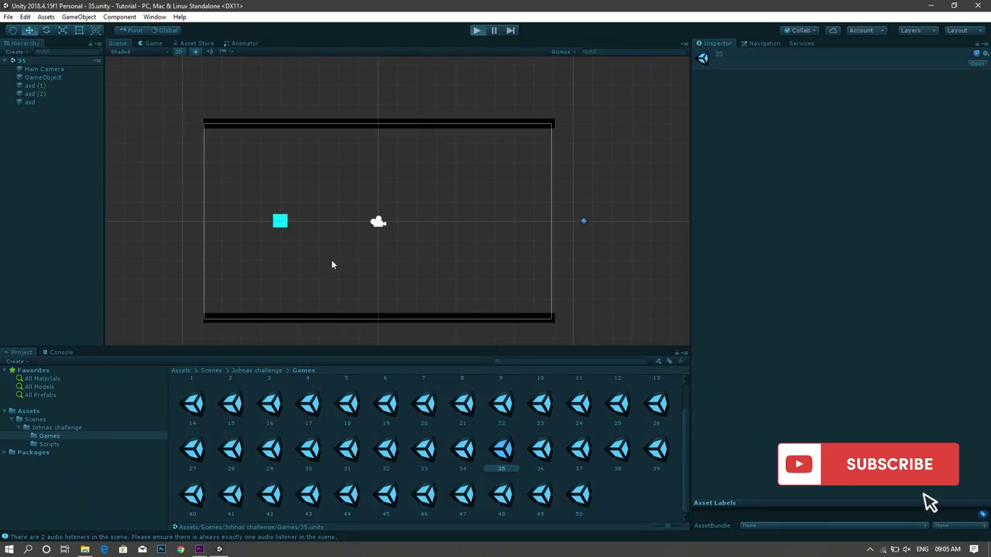
key("Up")
key("Down")
key("Up")
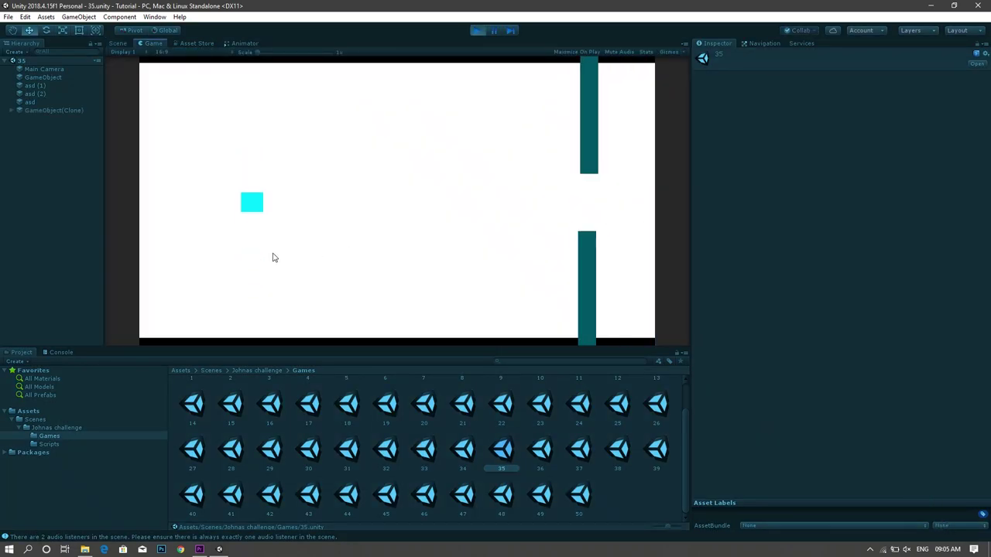
key("space")
left_click(477, 31)
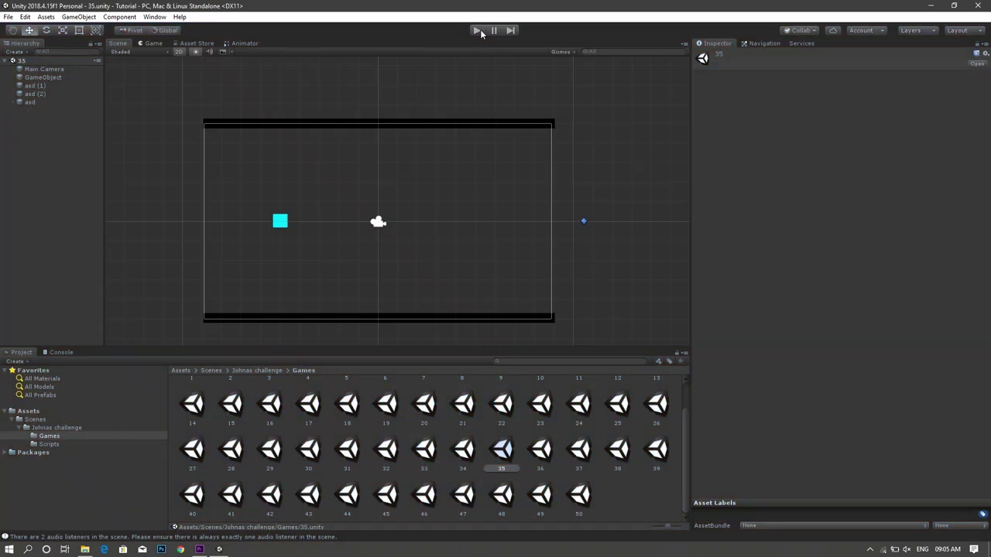
- Open scene 36 and play it with the Scene view docked beside the Game view, steering the cyan square among the hidden spawn points
double_click(540, 449)
left_click(477, 30)
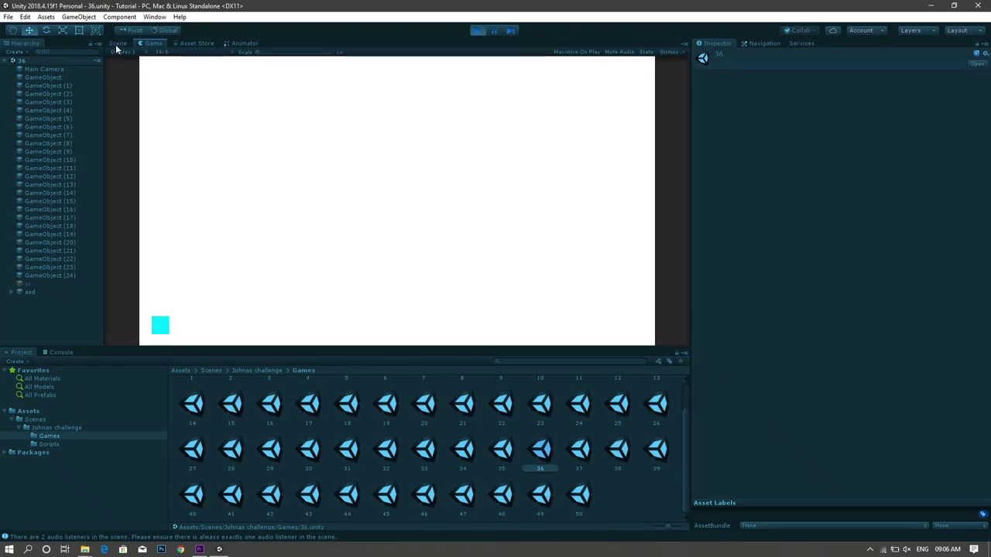
left_click_drag(119, 44, 123, 76)
scroll(225, 194, "down", 4)
middle_click_drag(176, 207, 187, 206)
key("Up")
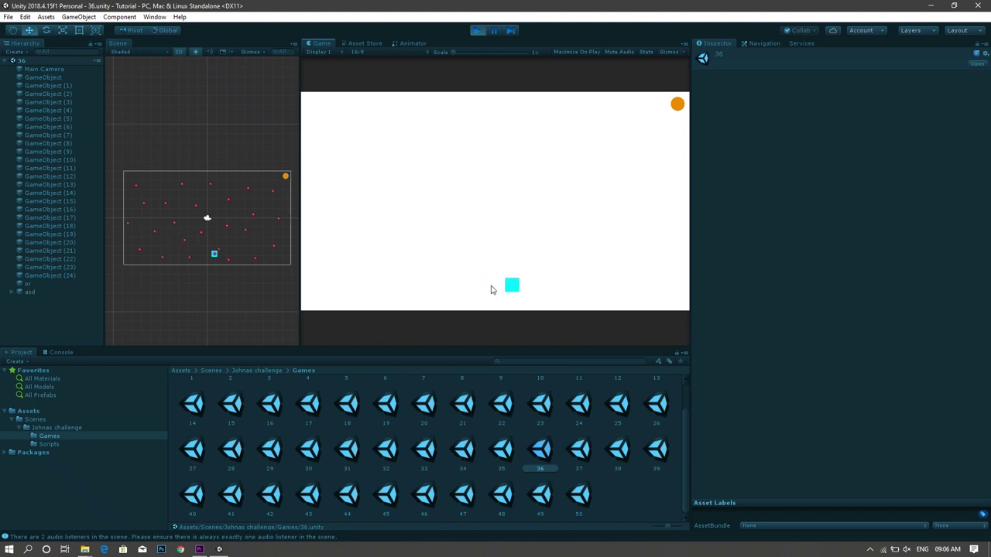
- End play mode in scene 36 and dock the Scene view back as a tab beside Game, with the Scene view showing
left_click(480, 28)
left_click_drag(123, 43, 301, 44)
left_click(253, 43)
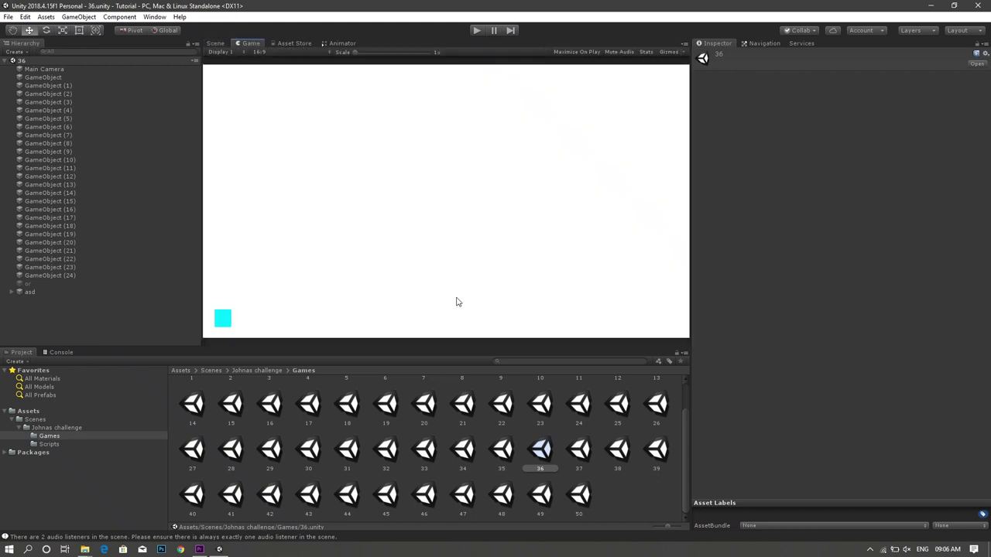
left_click(214, 43)
- Open scene 37 and play-test the orange ball game with its on-screen timer
double_click(579, 449)
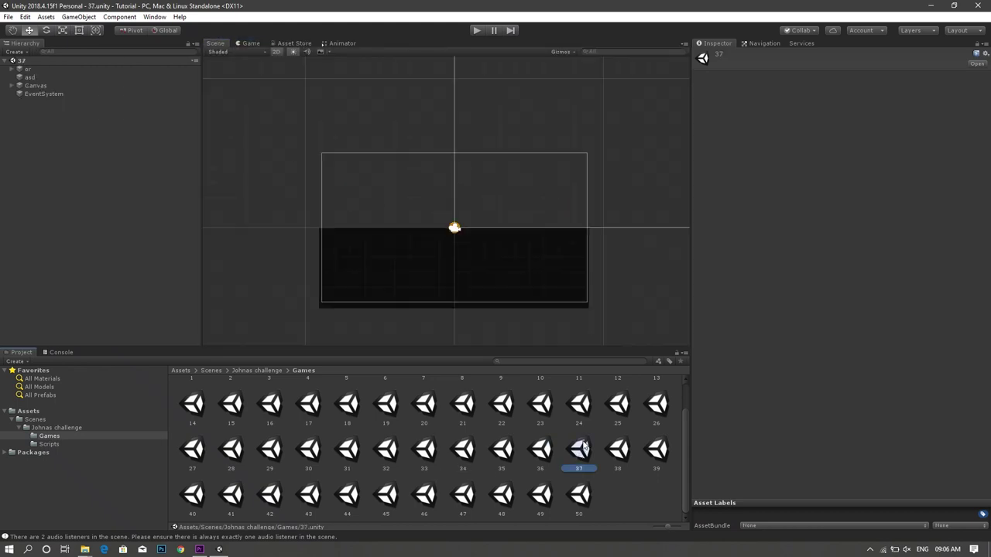
left_click(476, 30)
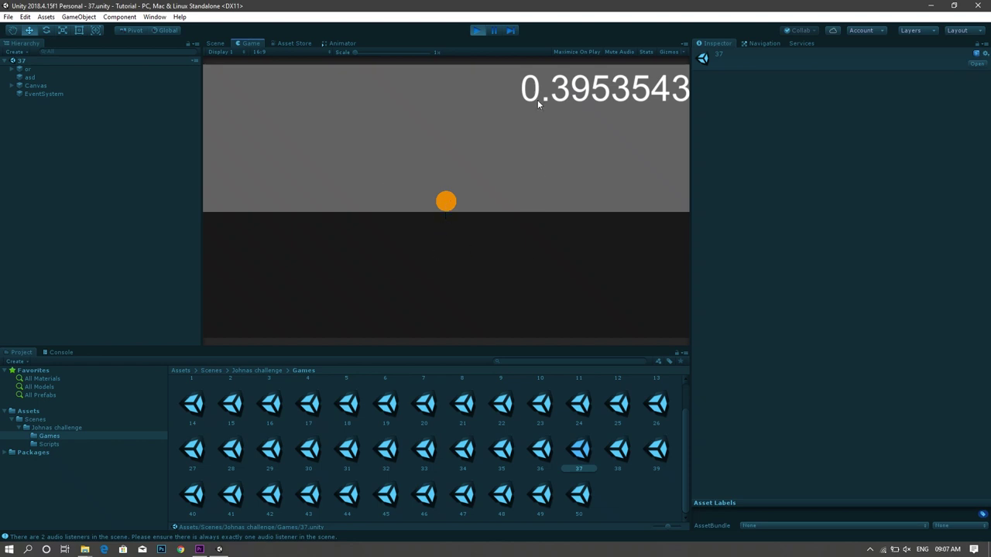
- Open scene 38 and play it, moving the first green and cyan bars behind the cyan square to clear its path through the corridor
left_click(616, 449)
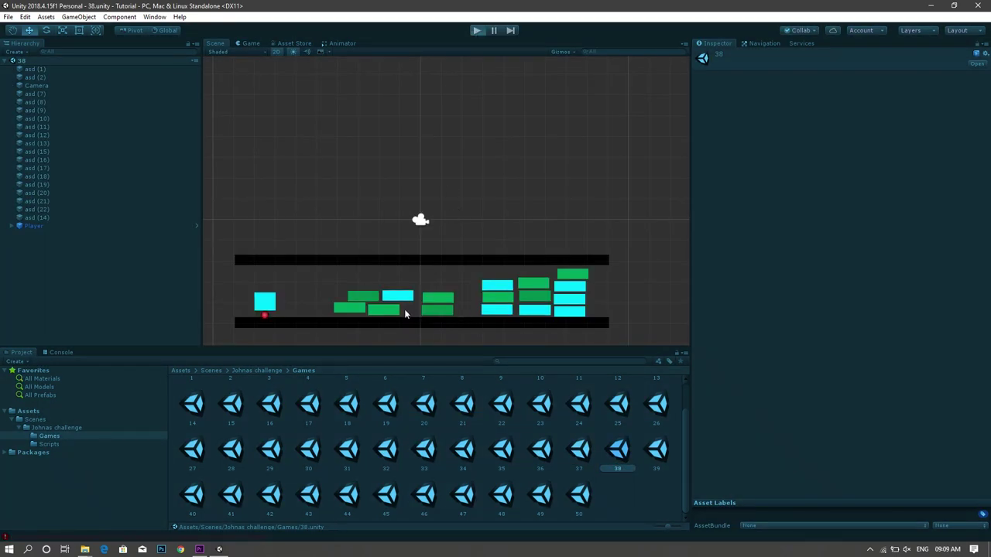
key("ctrl+p")
key("d")
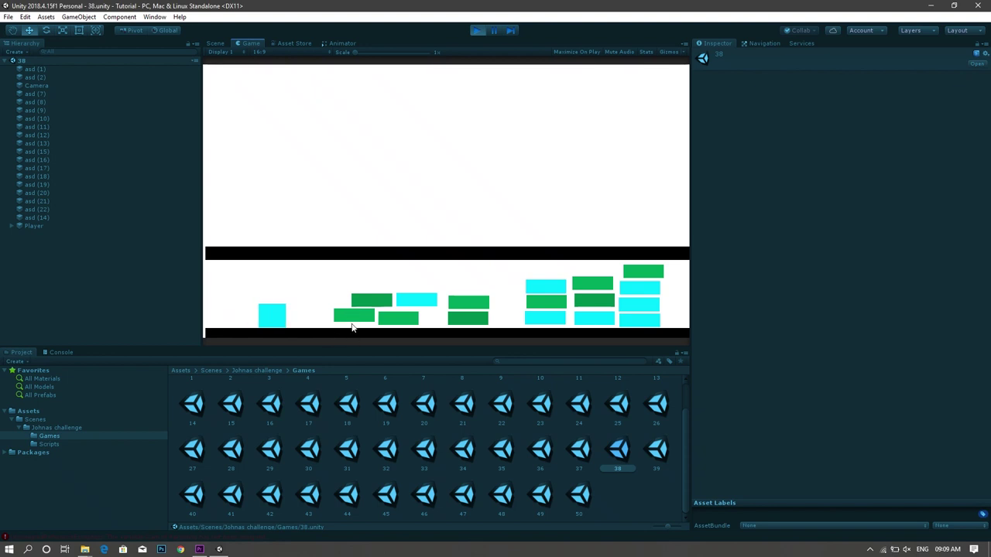
left_click(364, 314)
key("d")
left_click(367, 304)
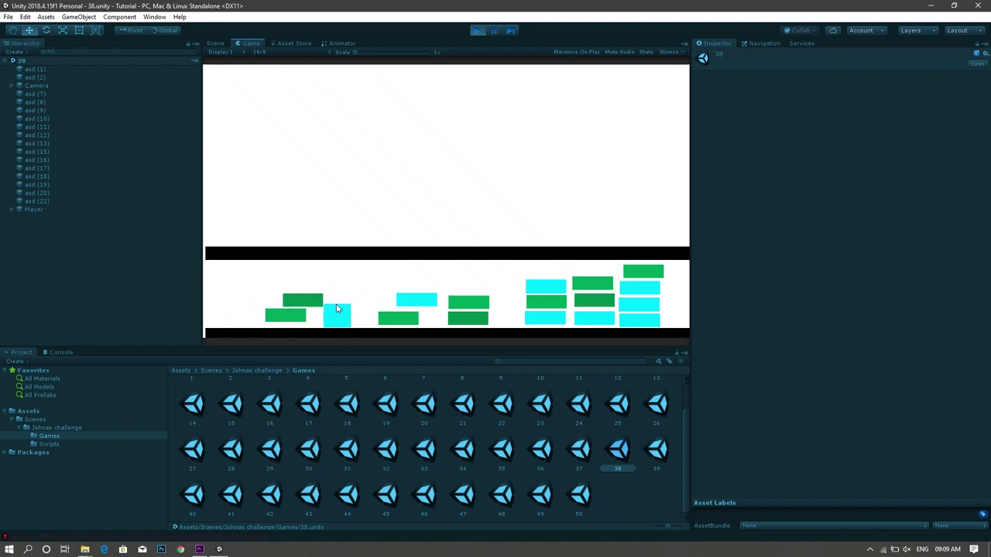
key("d")
left_click(389, 320)
key("d")
left_click(411, 303)
key("Right")
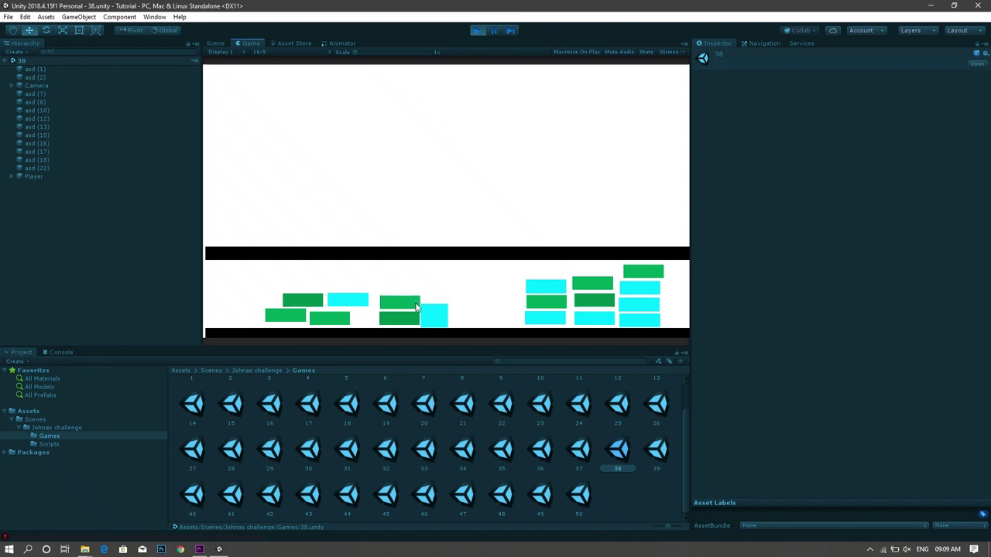
- Advance the cyan square through the taller bar stacks of scene 38, moving blocking bars behind it, and end play mode
key("Right")
key("Right")
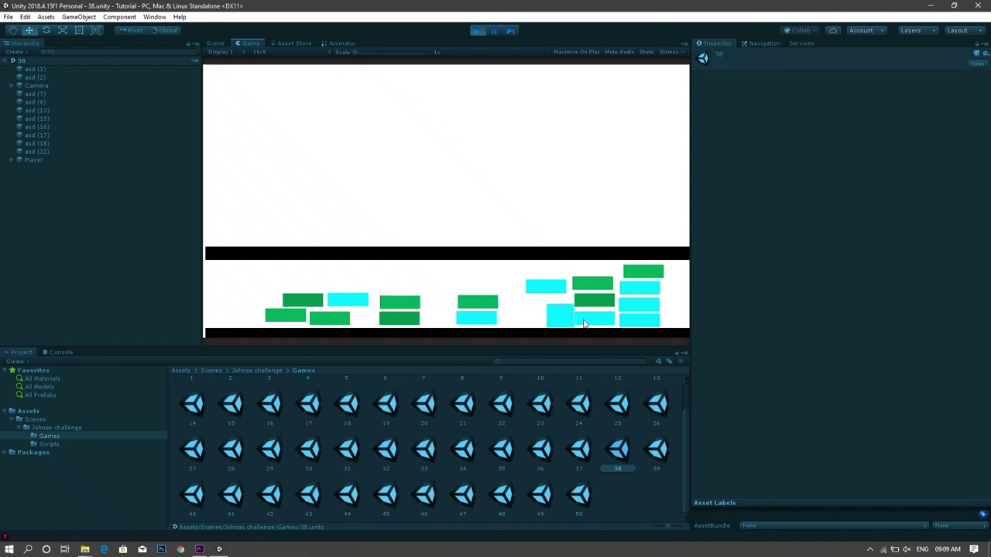
key("Right")
key("Left")
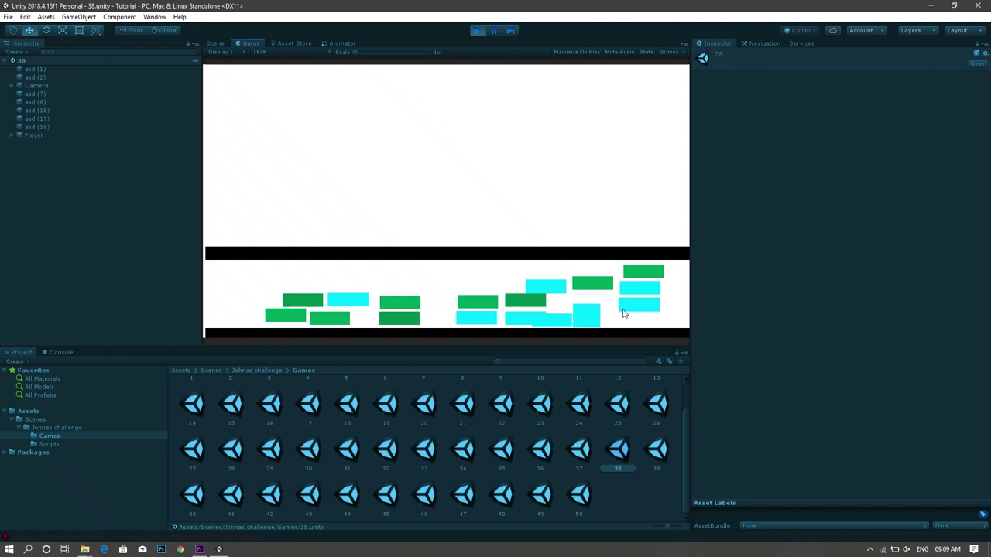
key("Right")
key("Left")
key("Right")
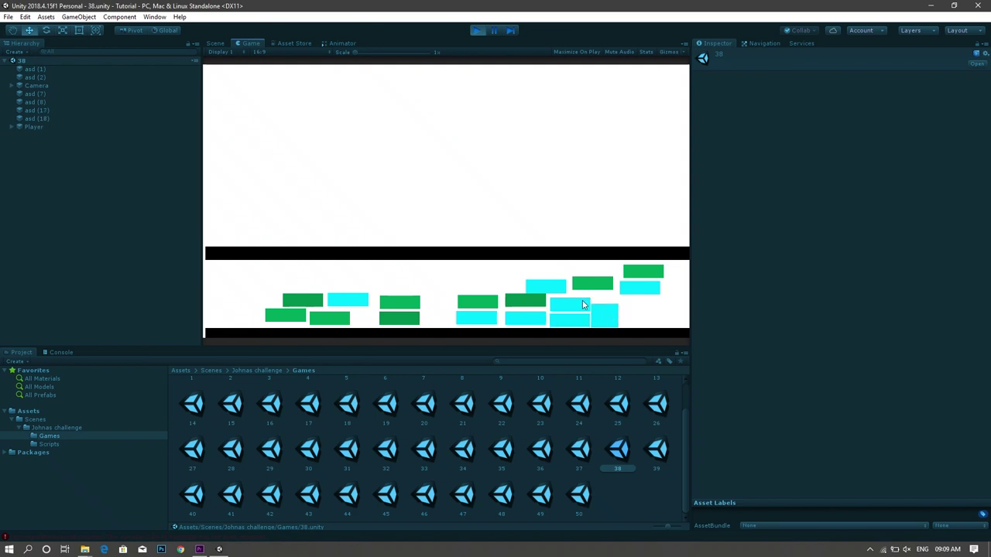
key("Right")
left_click(479, 32)
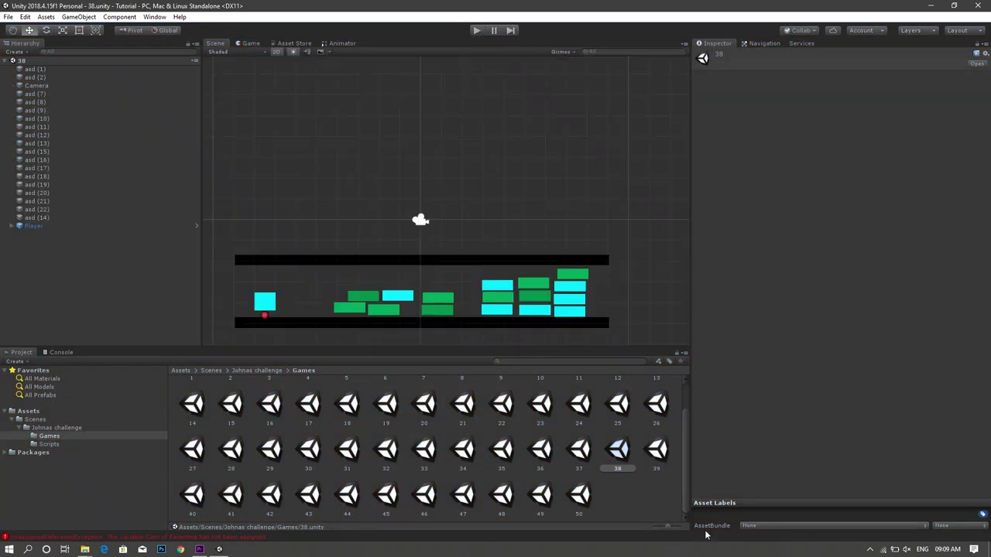
- Open scene 39 and play-test it, moving the cyan square along the dark vertical bar around the red balls, ending play mode
double_click(656, 449)
left_click(478, 29)
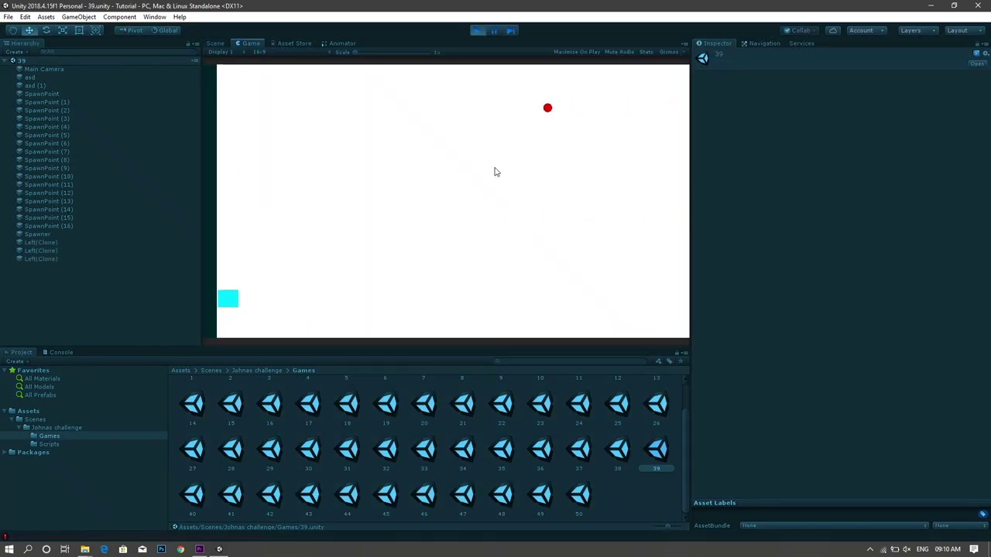
left_click(476, 30)
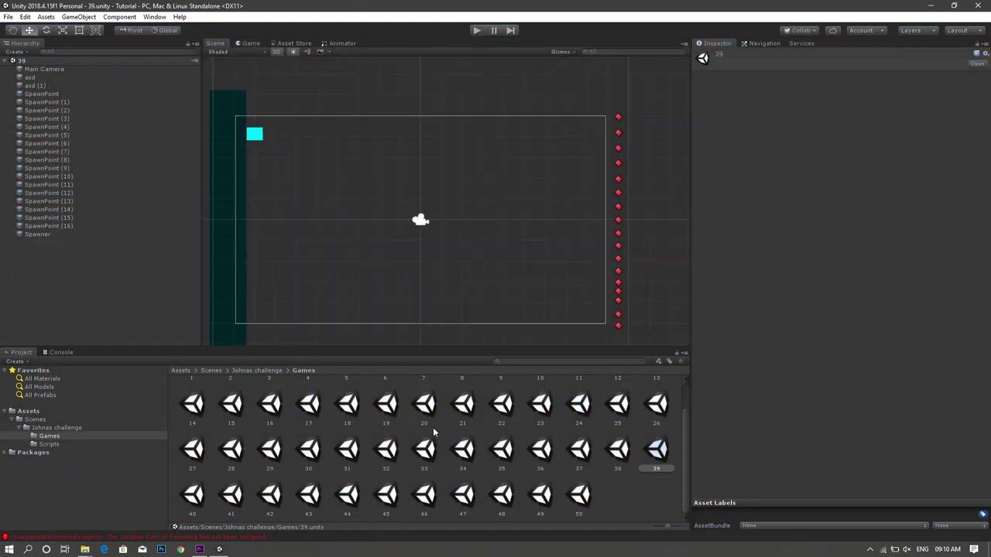
- Open scene 40 and play-test it, firing cyan pins from the gray circle into the rotating black disc
double_click(192, 494)
left_click(476, 30)
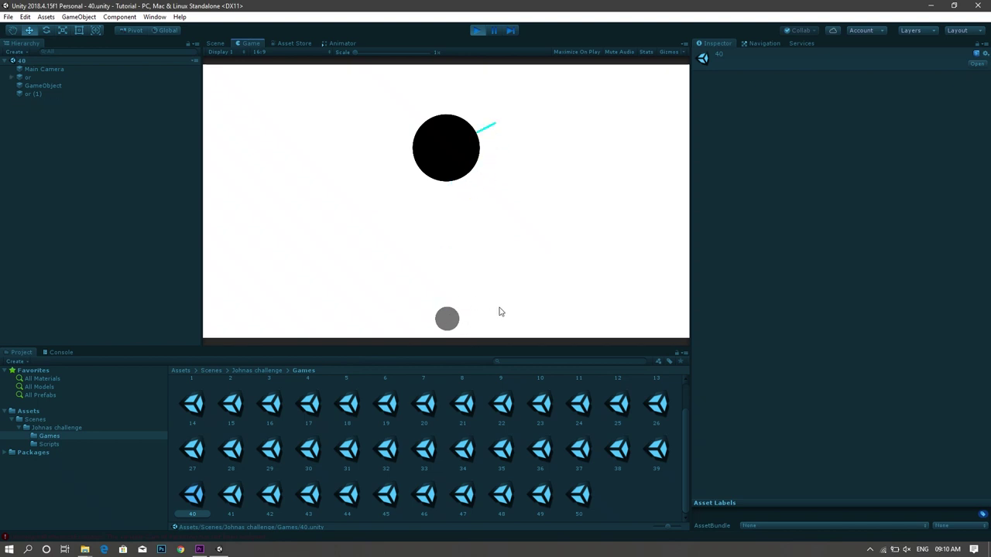
left_click(505, 340)
left_click(504, 340)
left_click(505, 339)
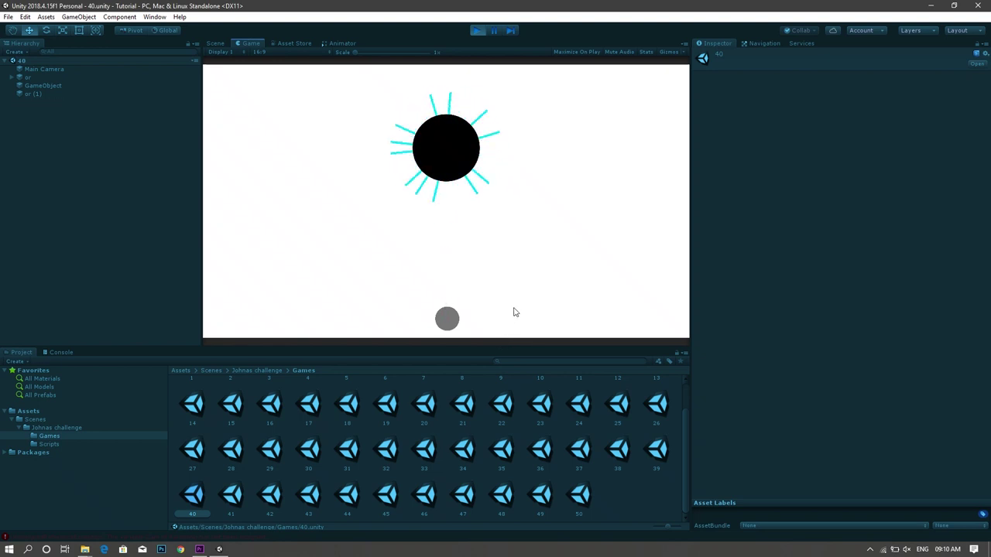
- Open scene 41 and play-test it, sticking cyan pins into the underside of the black disc
double_click(234, 496)
left_click(476, 31)
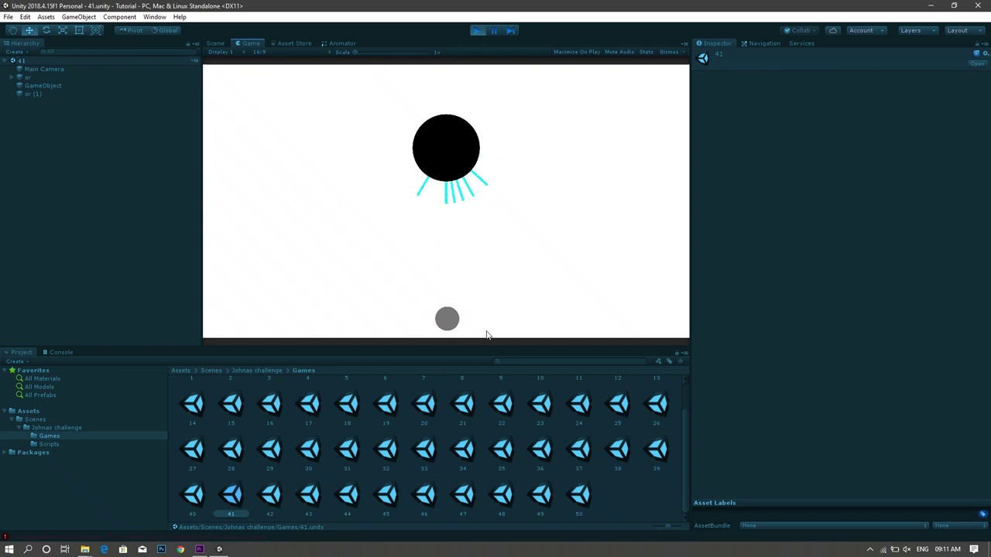
- Open scene 42 and play-test it, moving the cyan square up and down the black bar and firing at the green square, ending play mode
double_click(269, 495)
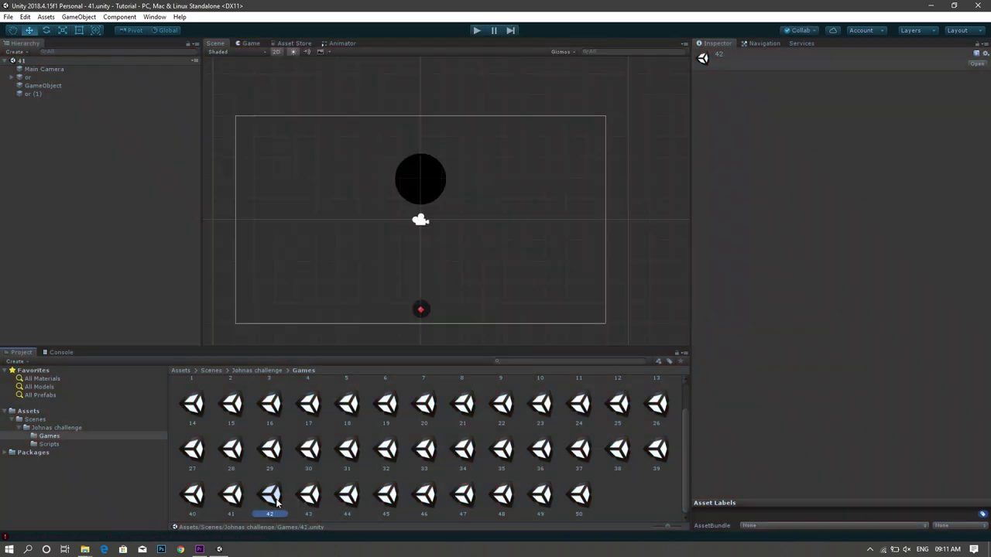
key("ctrl+p")
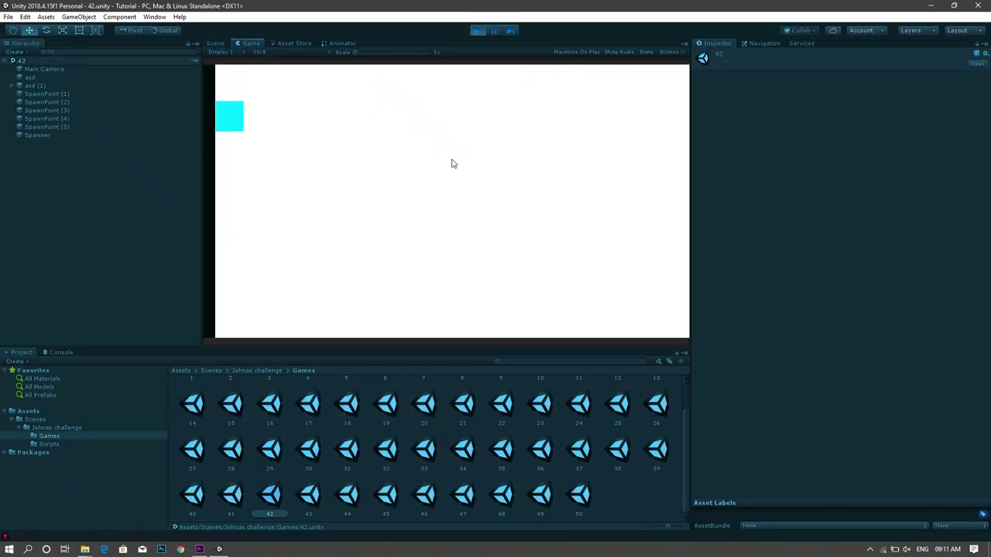
key("Down")
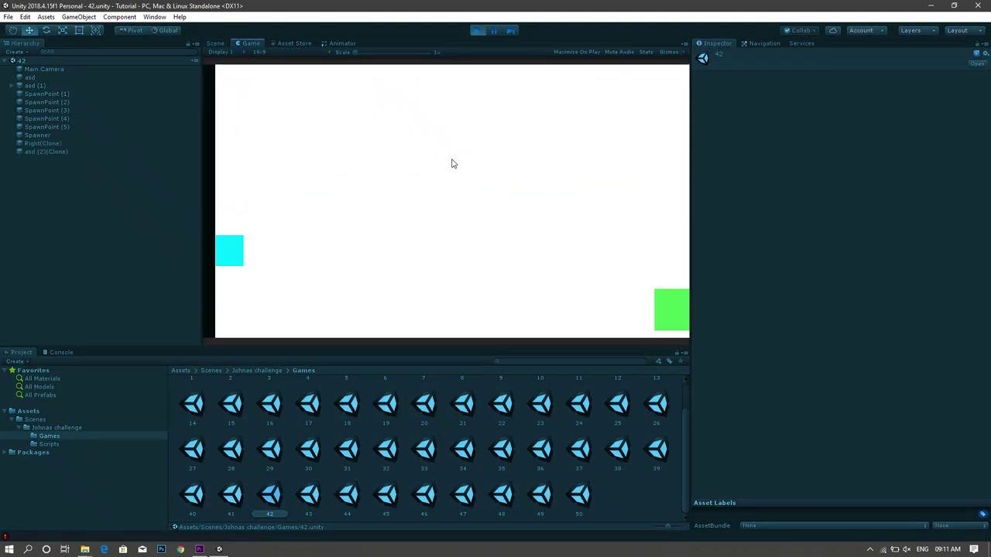
key("space")
key("space")
key("Up")
key("space")
key("Down")
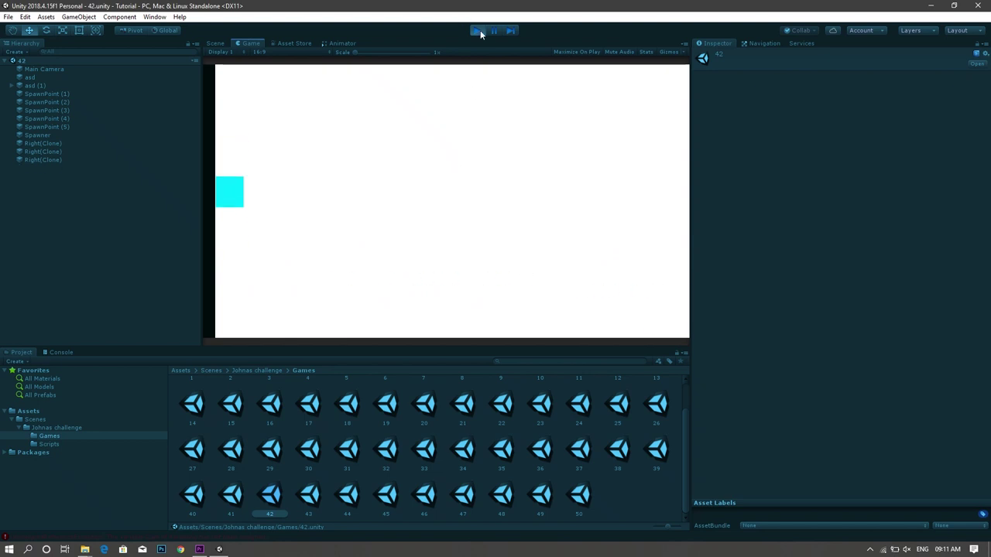
left_click(477, 31)
- Open scene 43 and play-test it, carrying cyan bricks from the pile into the pale box with the cyan square, ending play mode
double_click(308, 495)
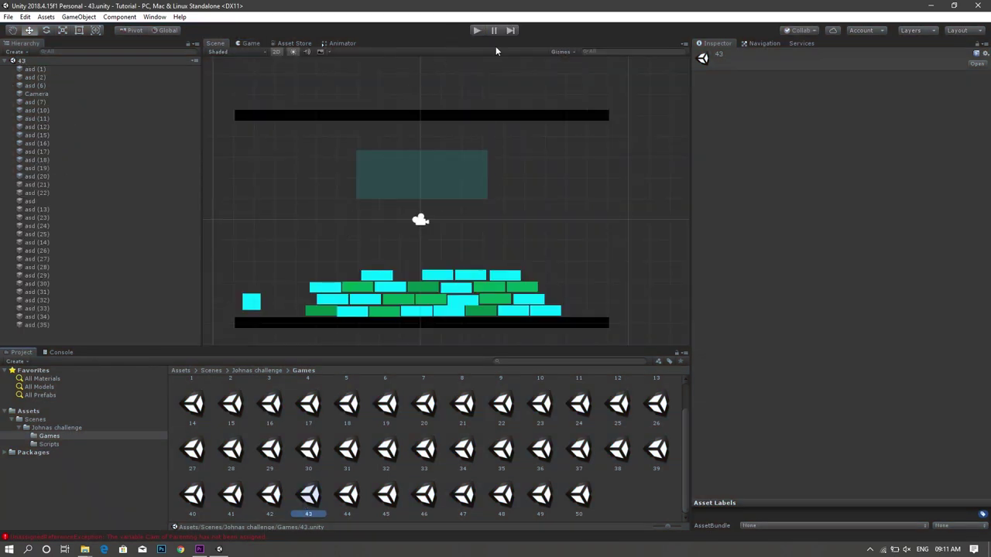
left_click(476, 31)
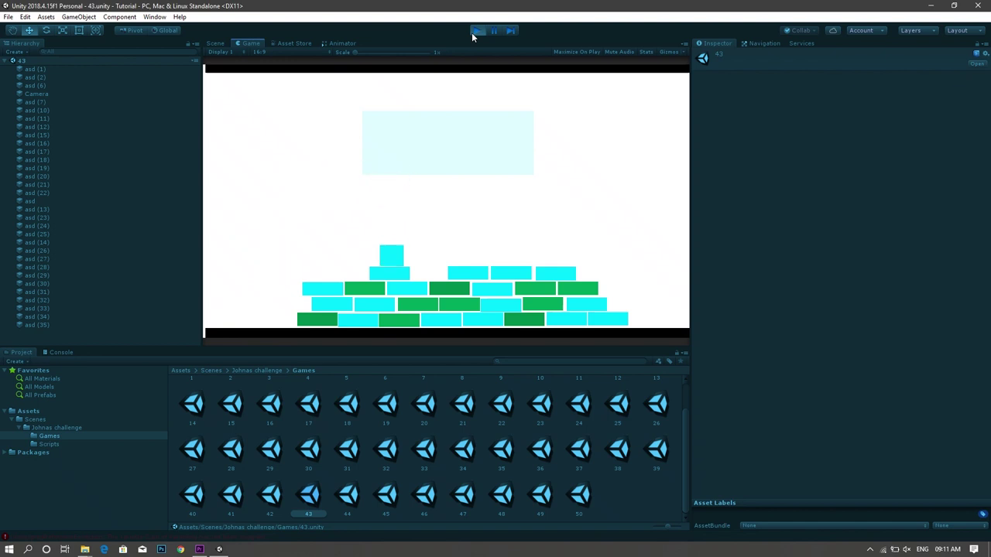
left_click(388, 267)
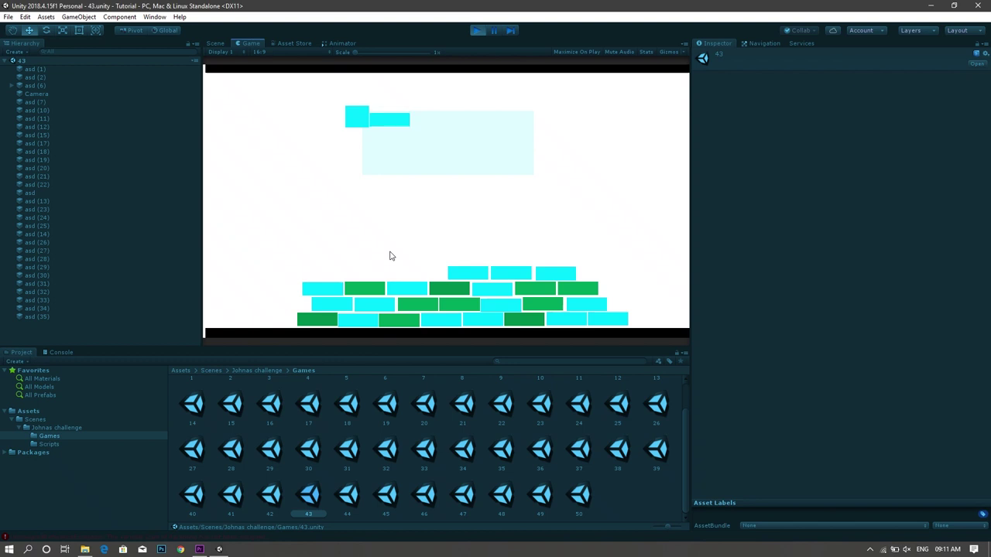
left_click(329, 295)
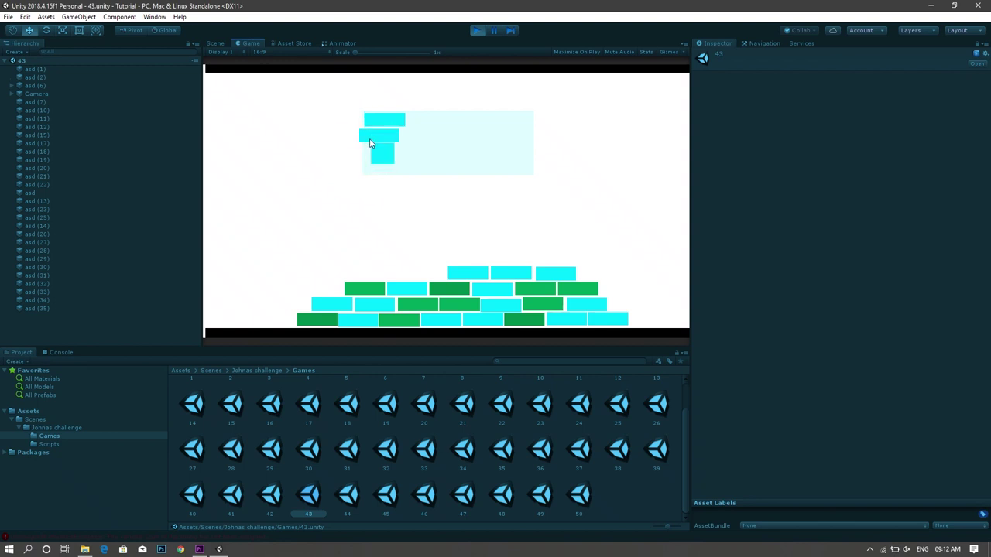
left_click(476, 30)
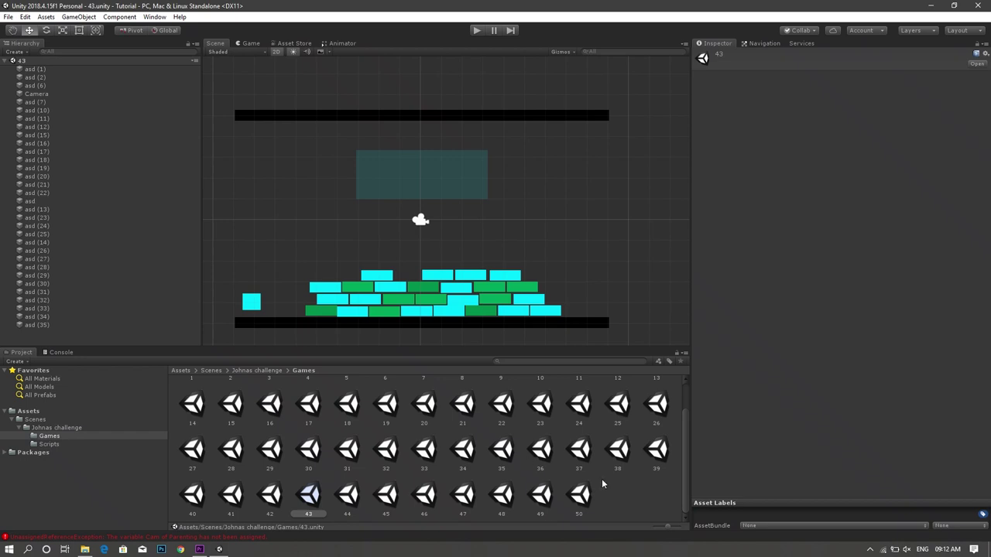
- Open scene 44 and play-test it, firing cyan pins from the orange circle at the green squares, ending play mode
double_click(347, 495)
left_click(477, 32)
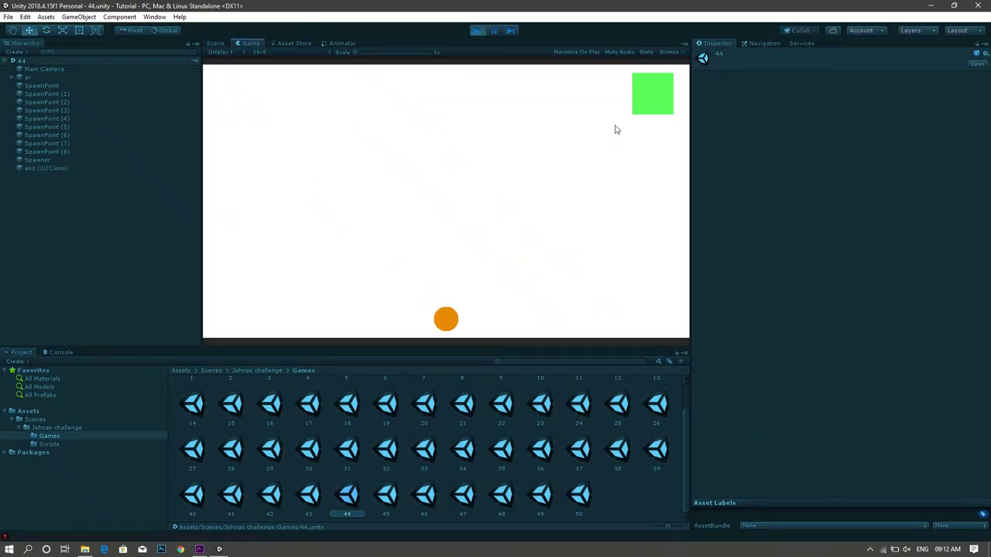
left_click(465, 113)
left_click(470, 105)
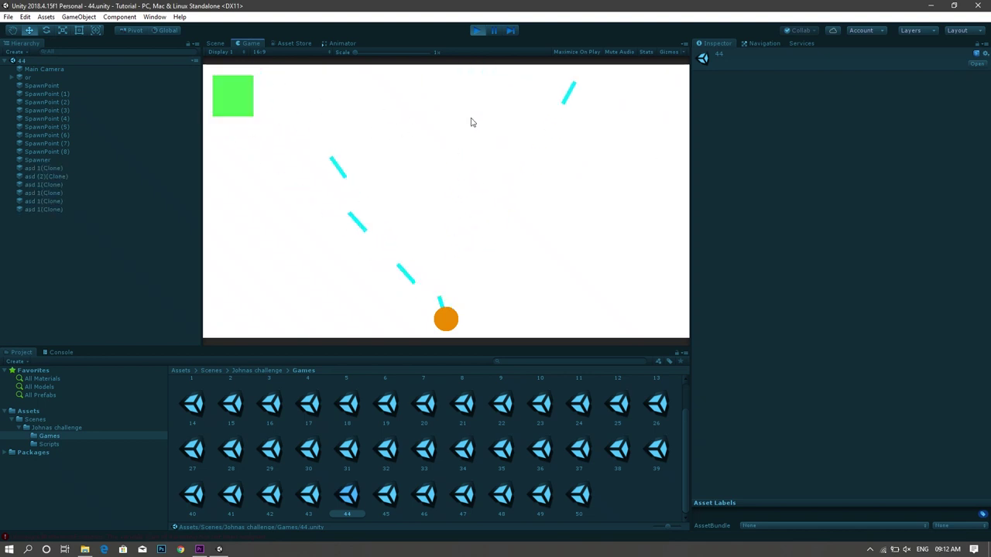
left_click(478, 30)
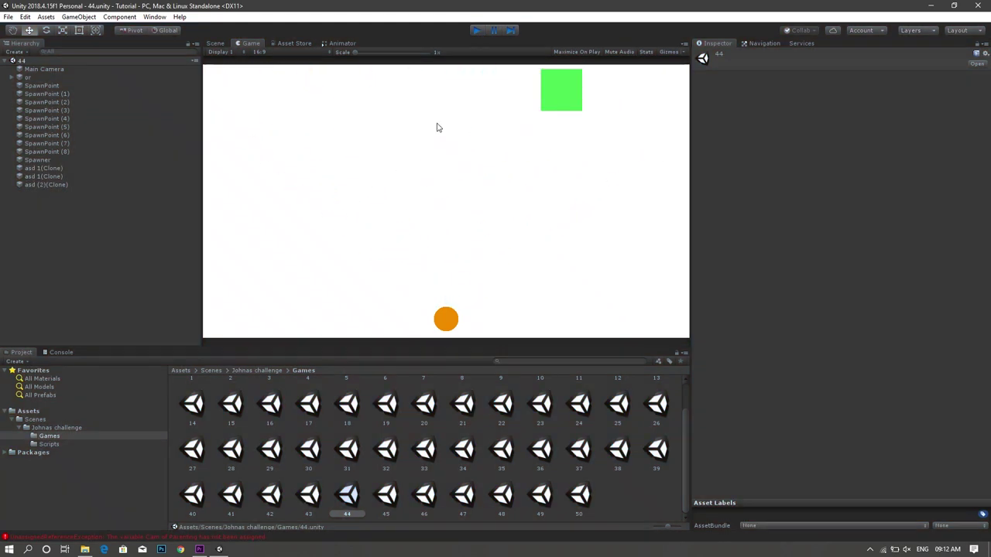
- Open and play-test scenes 45 and 46 in turn, firing cyan pins from the small orange circle toward the large one, ending play mode each time
left_click(389, 499)
double_click(389, 495)
left_click(478, 30)
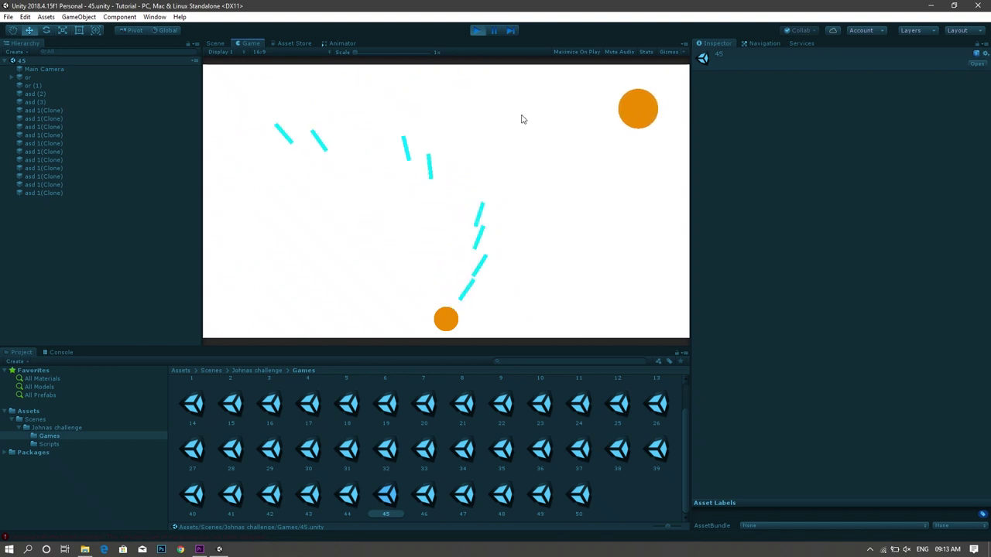
left_click(469, 31)
left_click(477, 31)
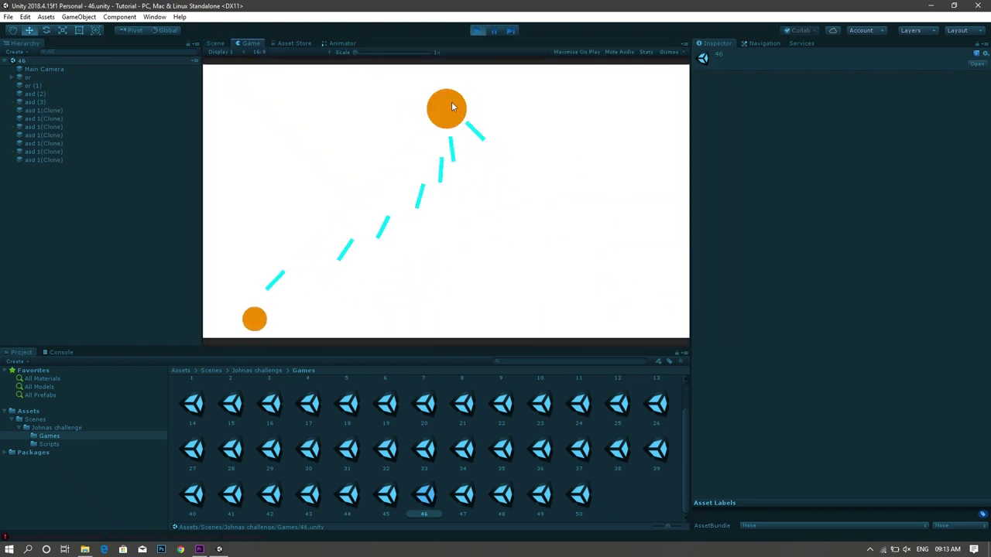
left_click(479, 31)
- Open scene 47 and play-test it, firing cyan and green pins at the squares of matching color, ending play mode
left_click(466, 495)
double_click(467, 495)
left_click(476, 30)
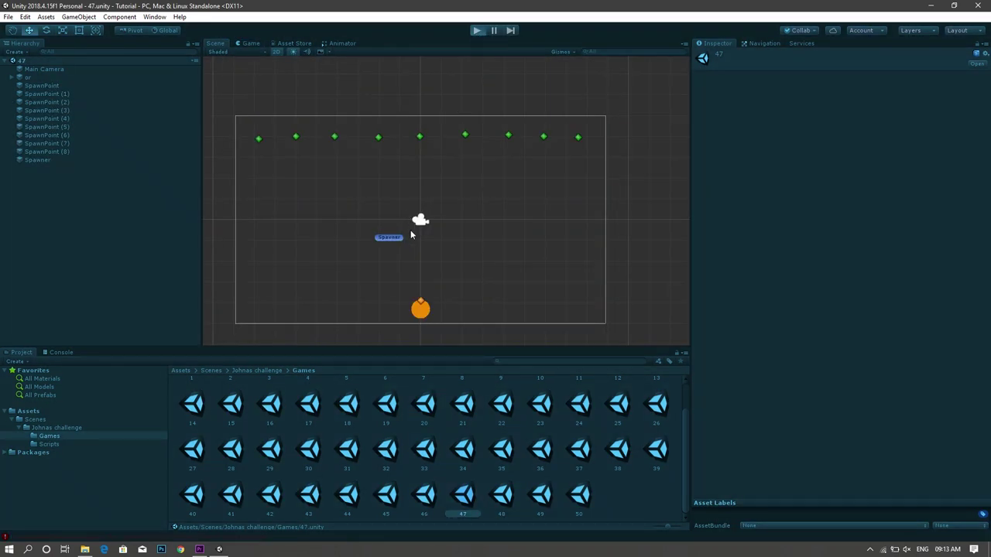
left_click(374, 101)
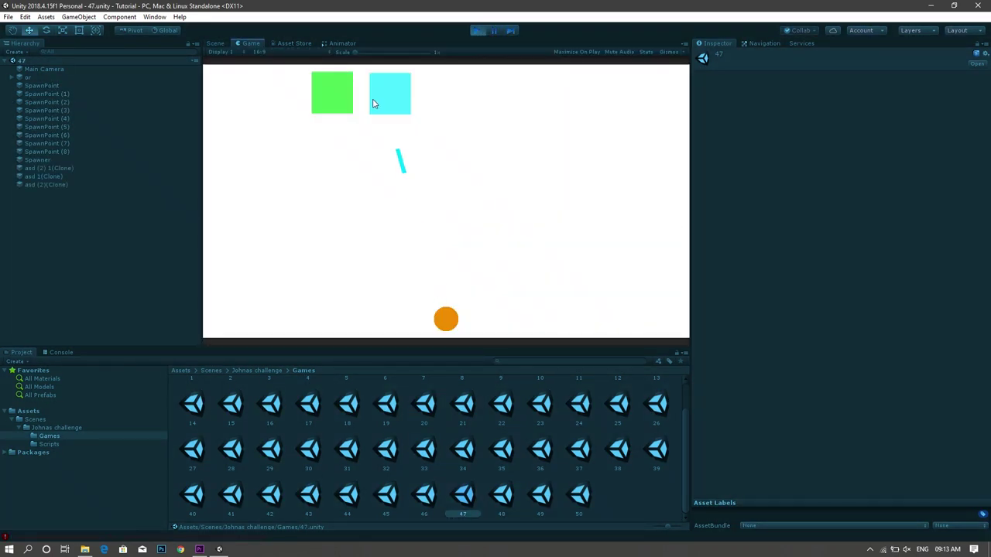
right_click(325, 94)
right_click(505, 86)
right_click(611, 95)
left_click(577, 97)
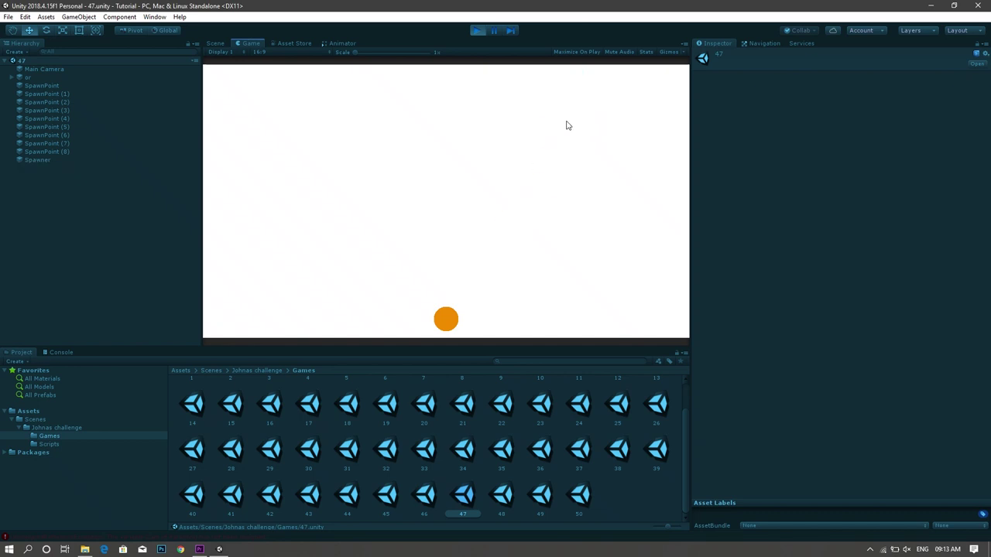
left_click(303, 114)
right_click(273, 116)
right_click(555, 100)
right_click(592, 95)
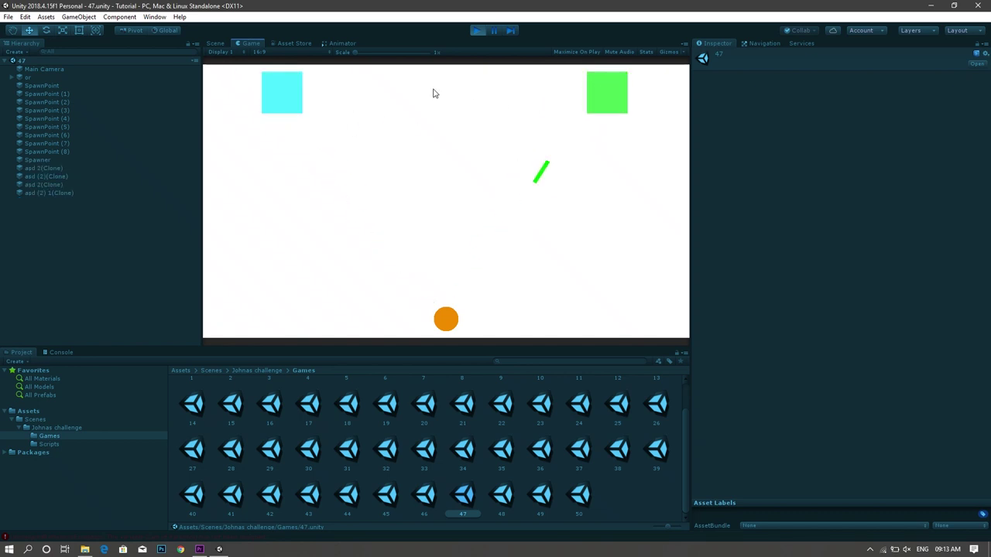
left_click(280, 93)
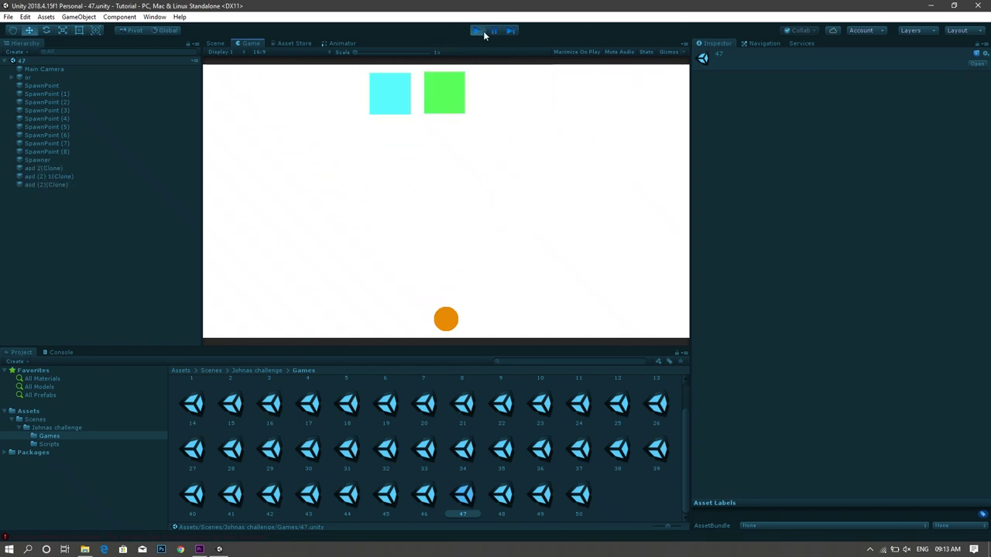
left_click(478, 30)
- Open scene 48 and play-test it, moving the orange circle sideways and firing colored pins at the green and cyan squares, ending play mode
double_click(507, 497)
left_click(477, 31)
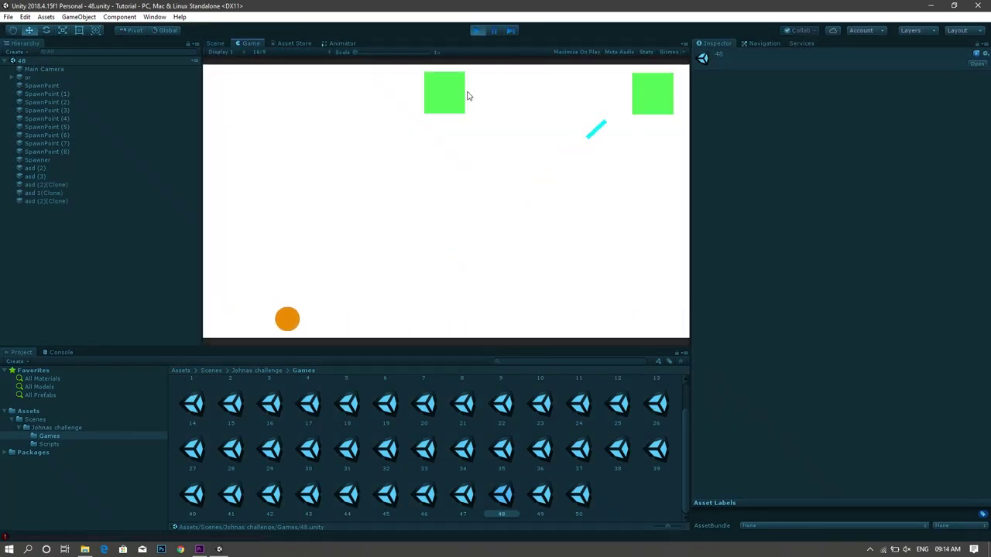
left_click(509, 94)
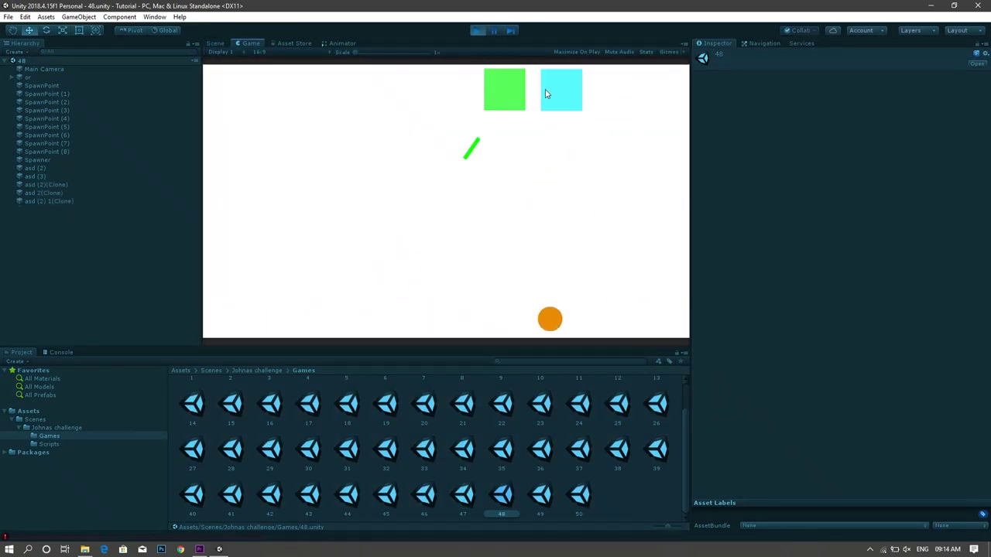
left_click(559, 93)
left_click(352, 101)
left_click(350, 101)
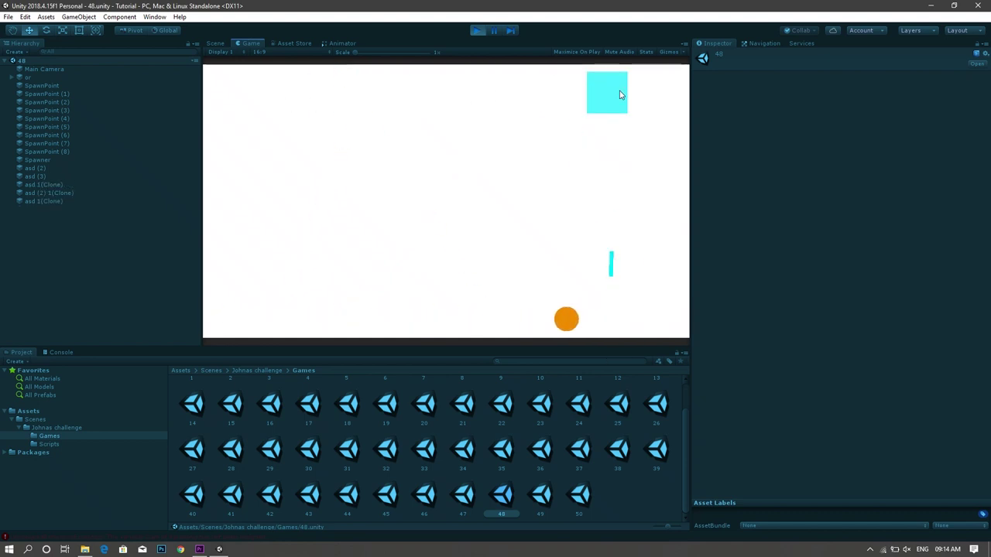
left_click(475, 31)
- Open scene 49 and play-test it, hitting the green and cyan squares that spawn around the play area, ending play mode
double_click(535, 499)
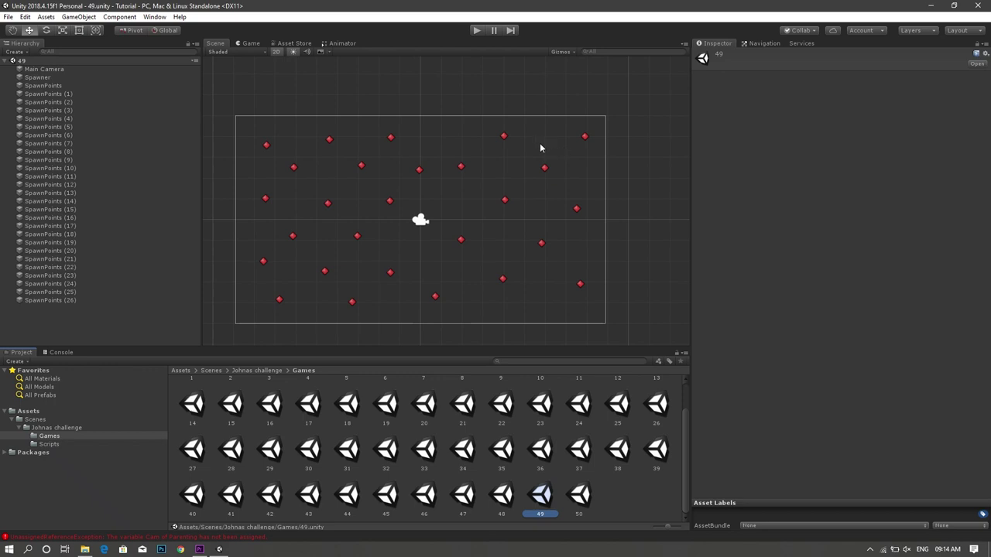
left_click(476, 30)
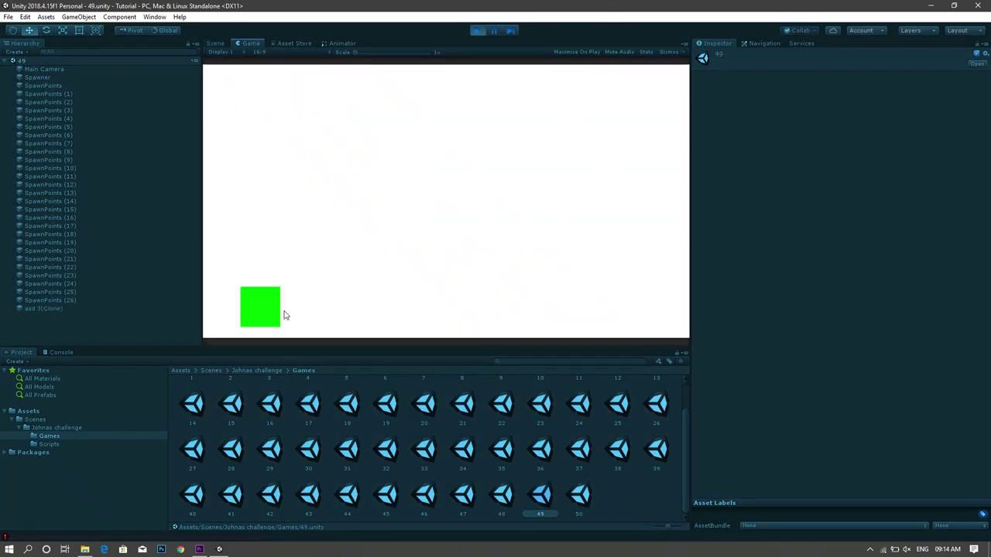
left_click(401, 278)
left_click(472, 311)
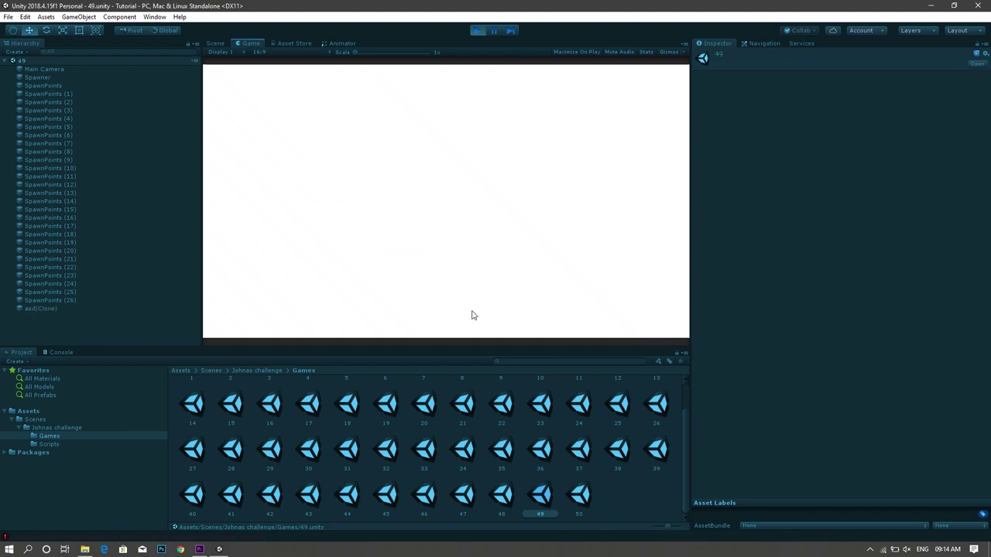
left_click(265, 301)
left_click(243, 105)
left_click(478, 31)
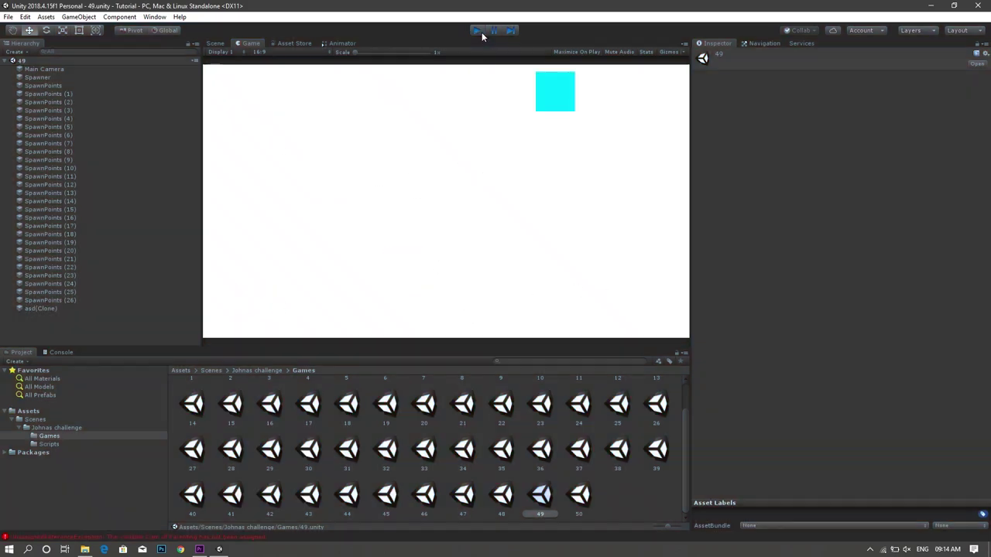
- Open scene 50 and play-test it, firing color-matched pins from the central cyan block at the spawning green and cyan squares, ending play mode
double_click(579, 496)
left_click(477, 30)
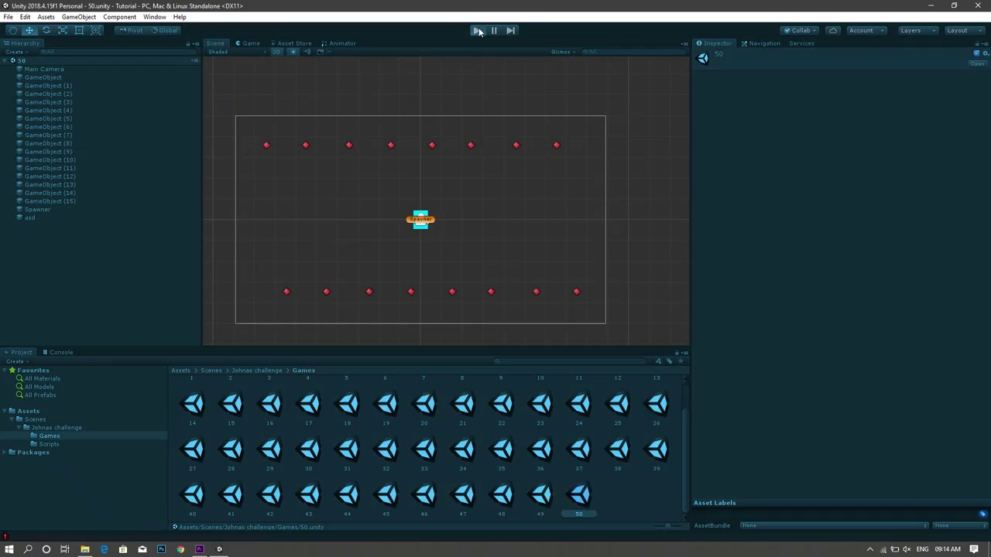
left_click(511, 103)
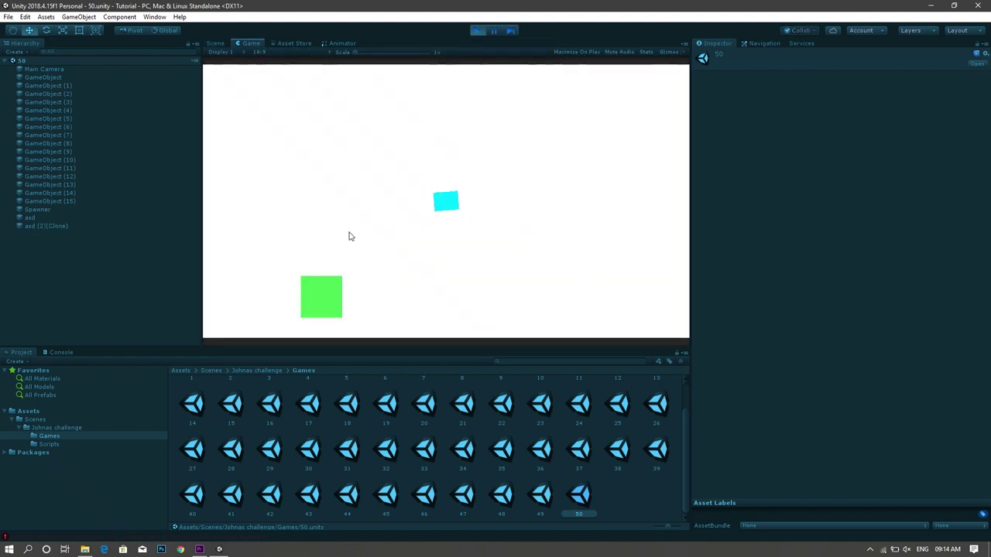
right_click(321, 293)
left_click(404, 109)
right_click(276, 293)
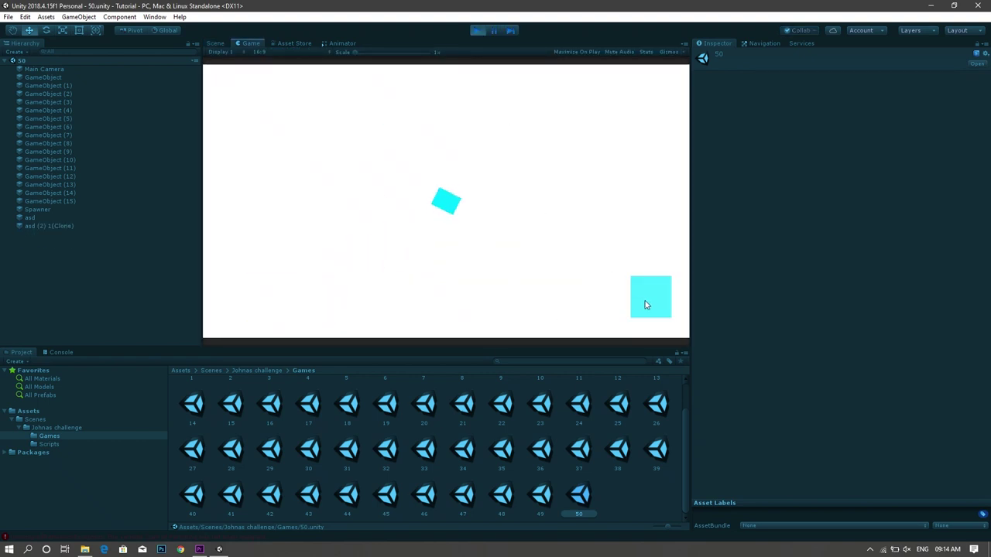
left_click(646, 305)
left_click(392, 299)
right_click(486, 296)
left_click(407, 105)
left_click(588, 289)
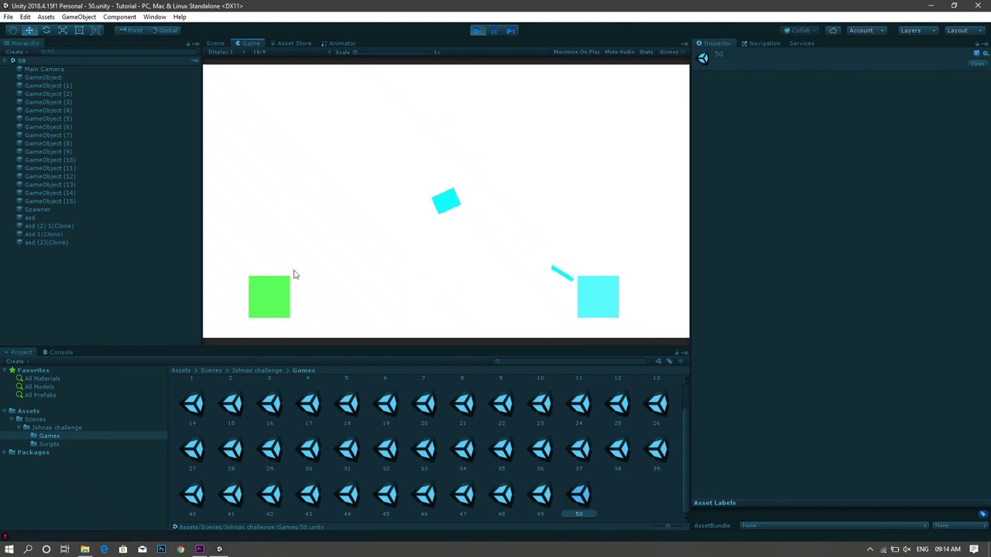
right_click(288, 282)
right_click(597, 121)
left_click(476, 31)
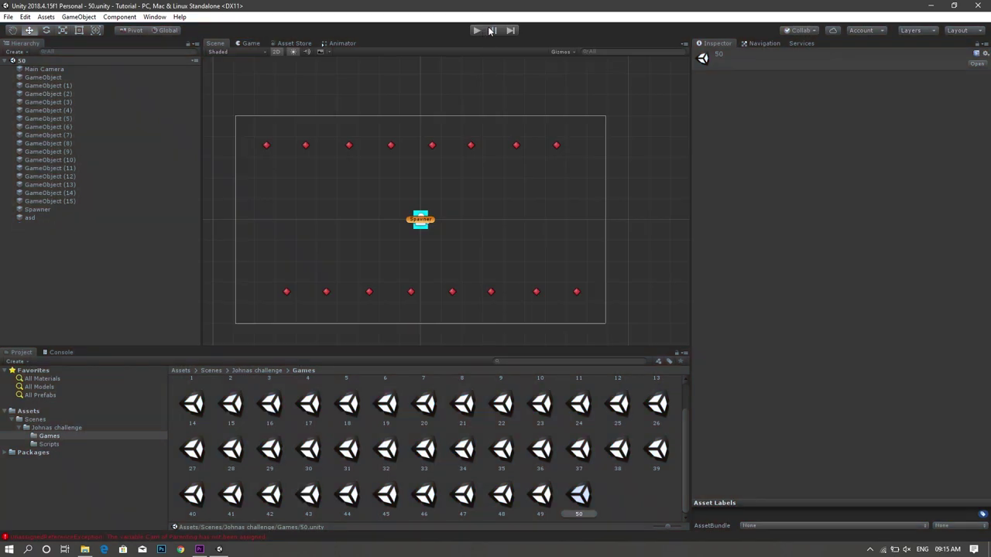